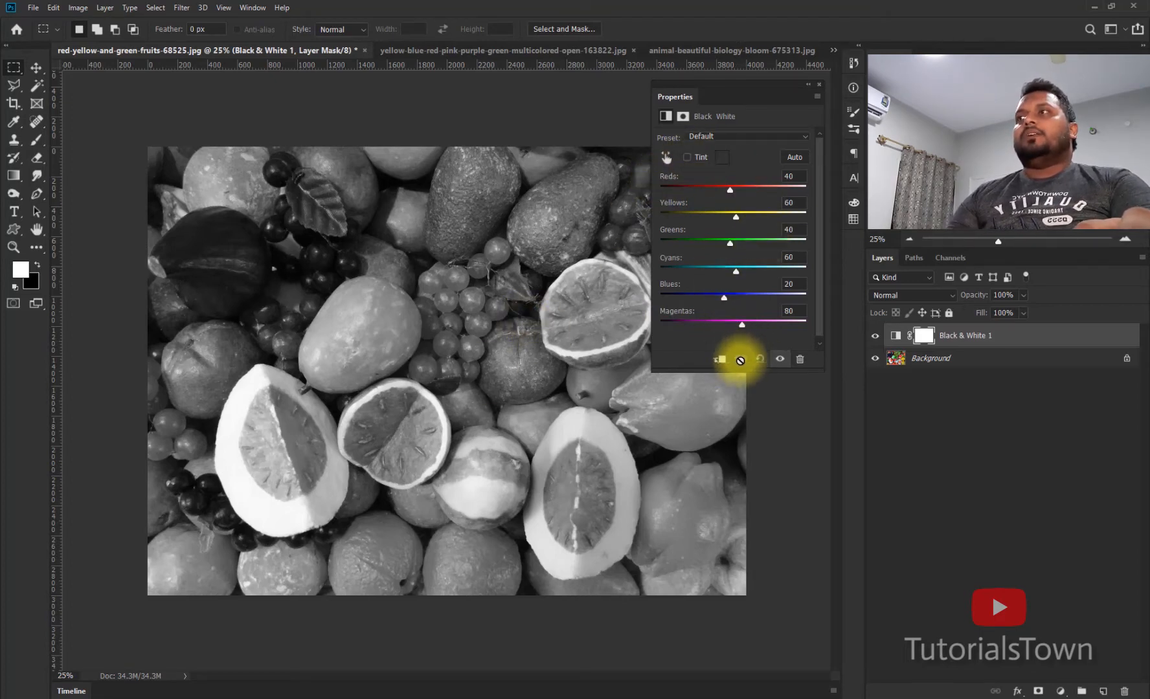
Set the Reds value of the Black & White adjustment to 68 and compare the result with the original colours.
click(875, 336)
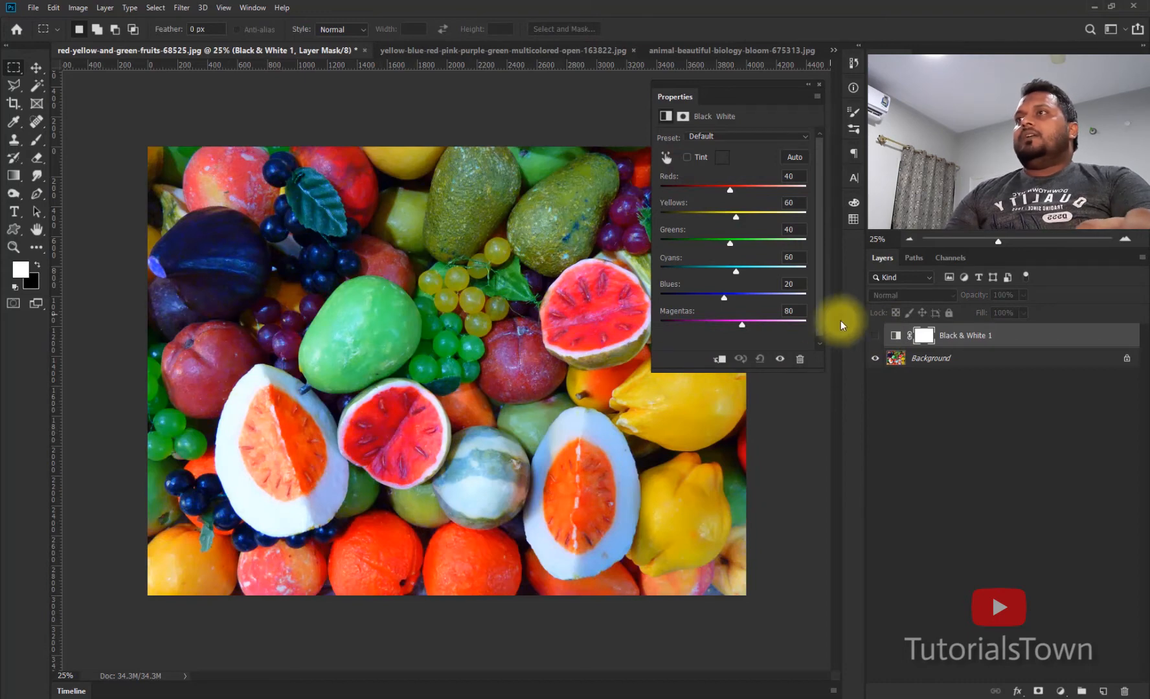
click(875, 336)
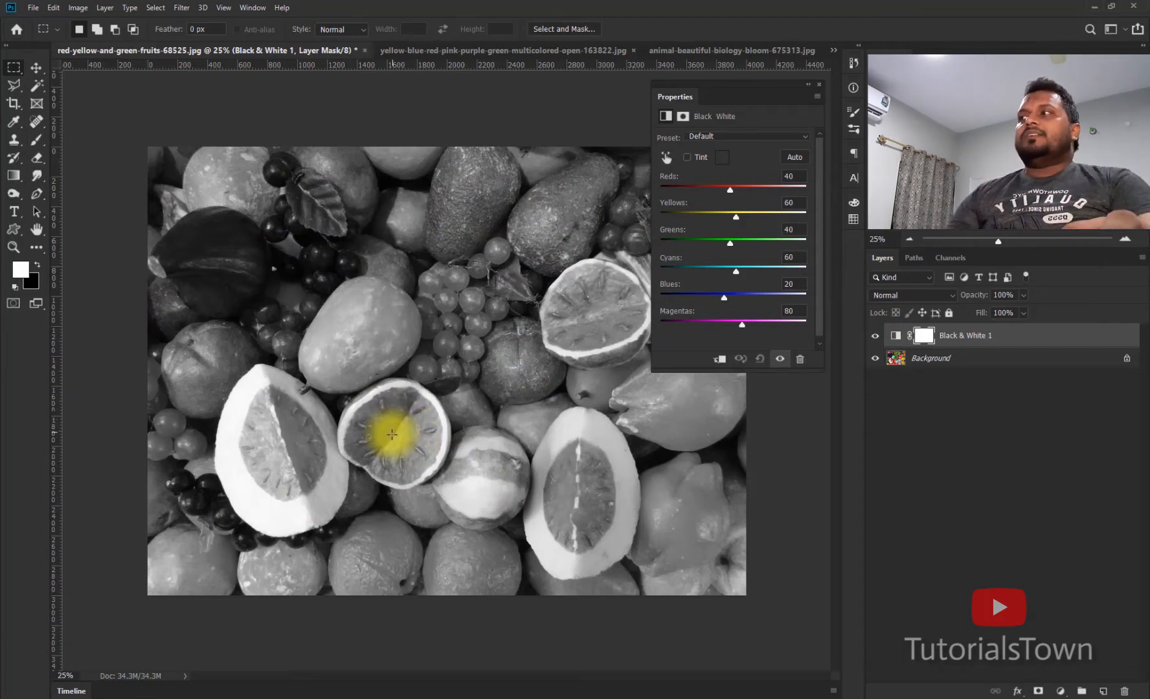
drag(729, 189, 692, 190)
click(733, 189)
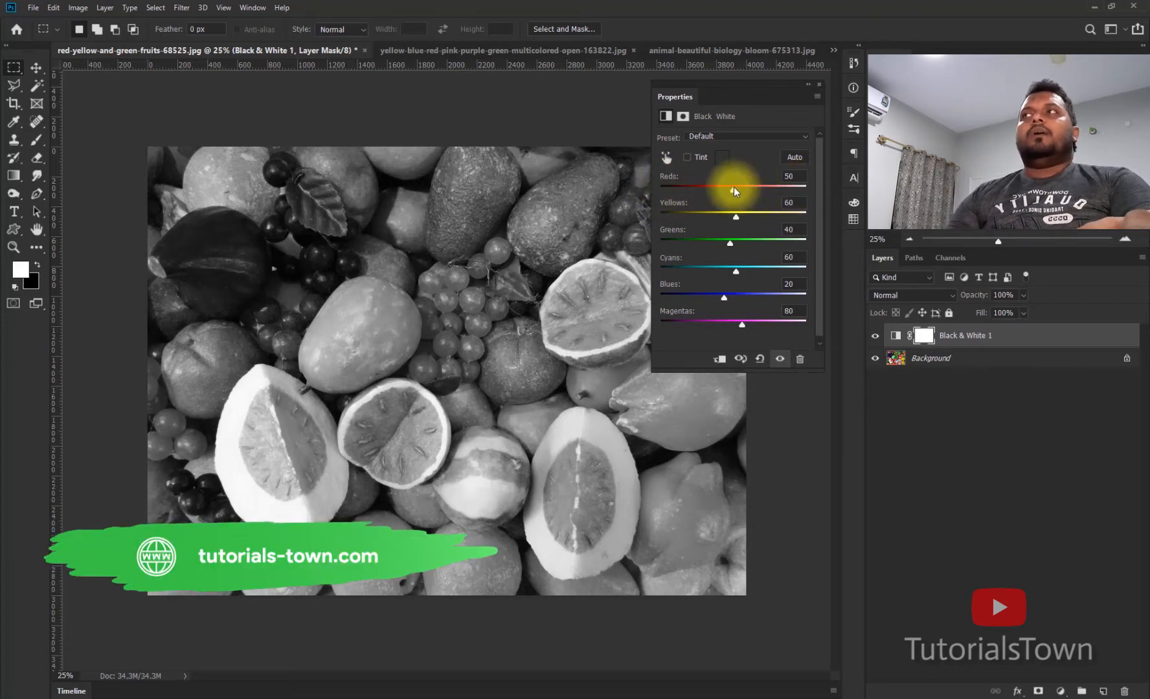
mouse_move(734, 187)
mouse_down()
mouse_move(785, 188)
mouse_move(690, 186)
mouse_move(739, 195)
mouse_up()
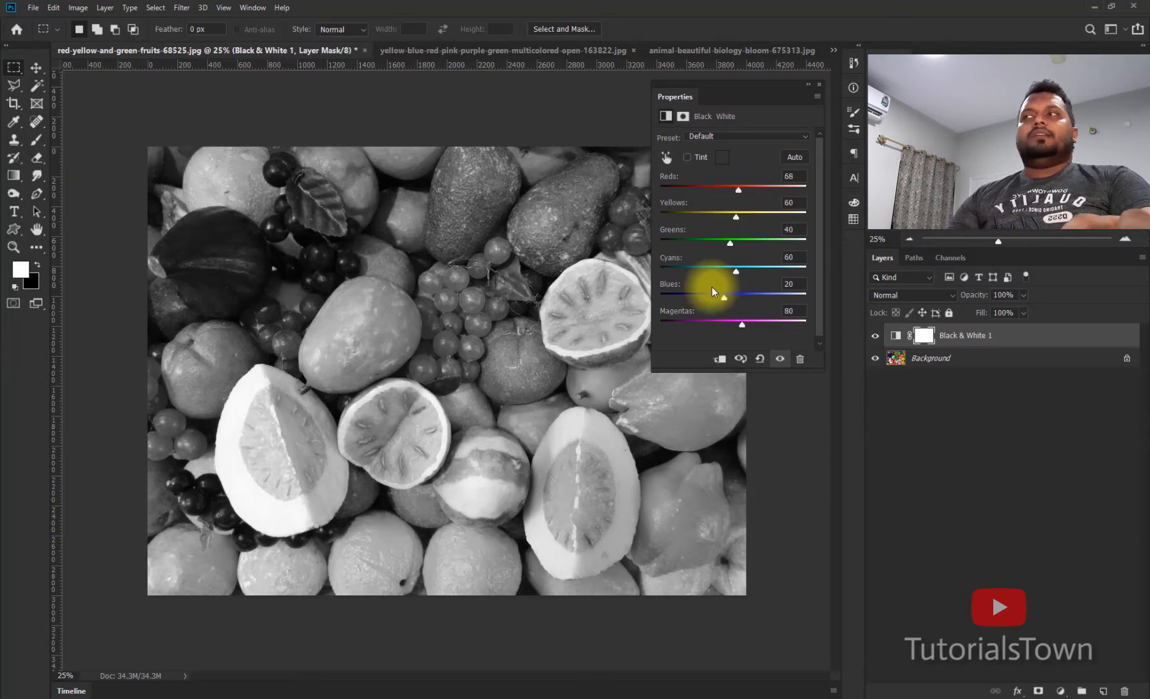
click(876, 336)
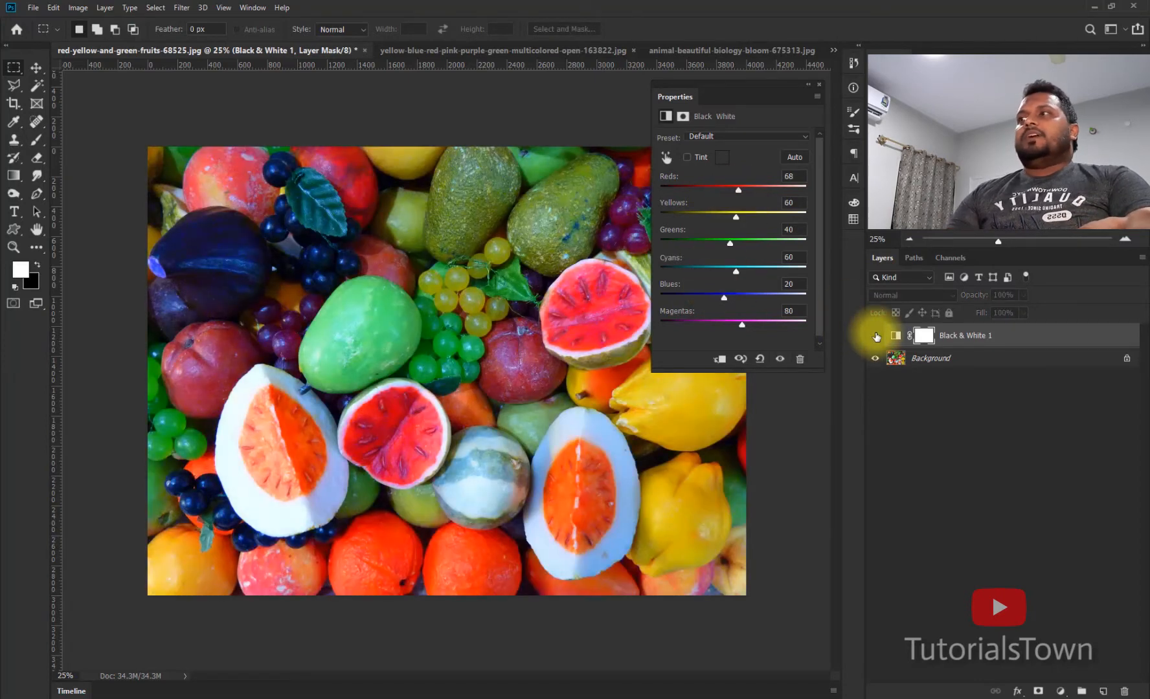
click(876, 336)
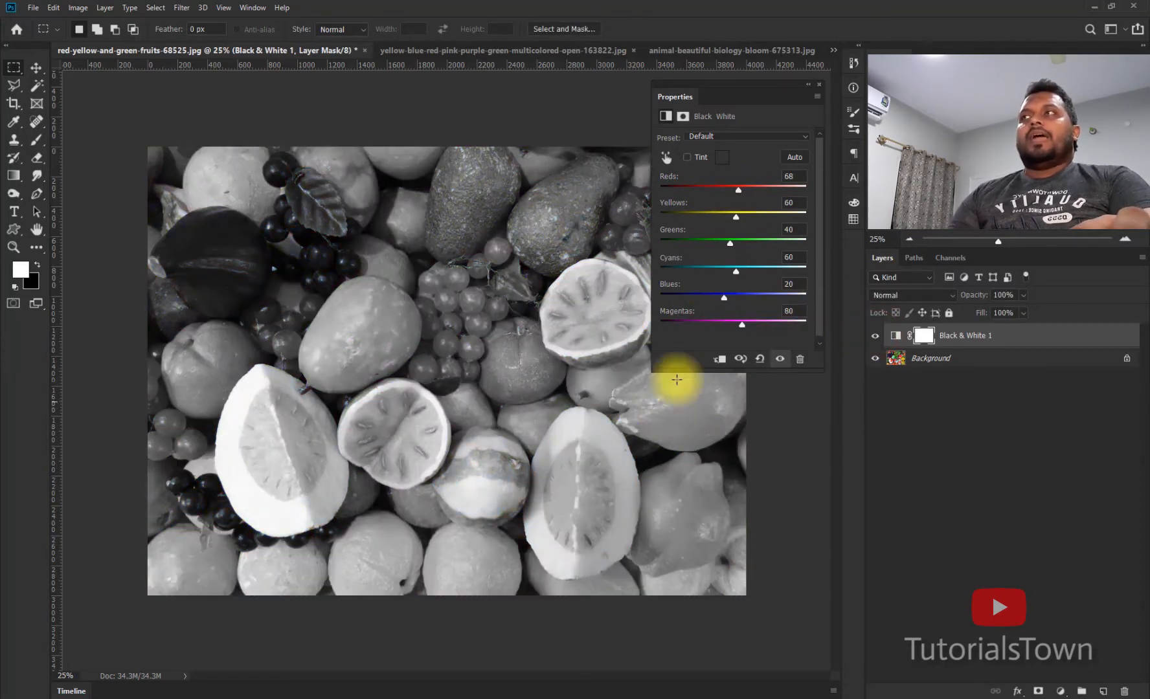
Set the adjustment's Yellows value to 11 and compare the greyscale image with the original colours.
drag(732, 216, 723, 216)
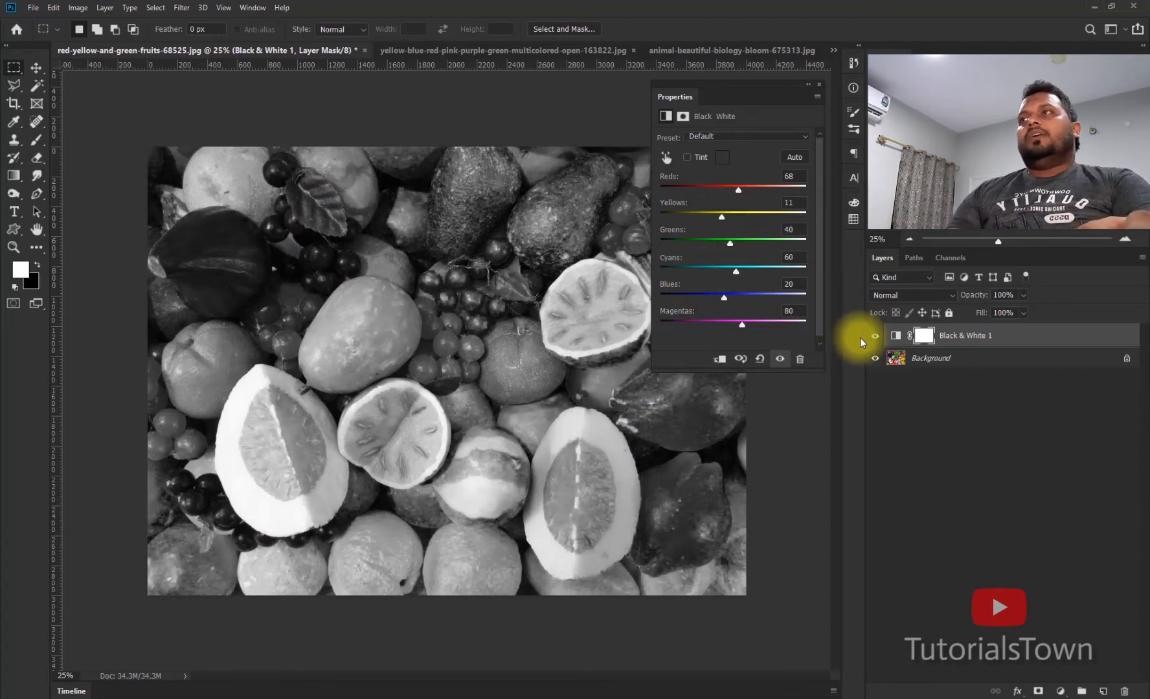
click(876, 336)
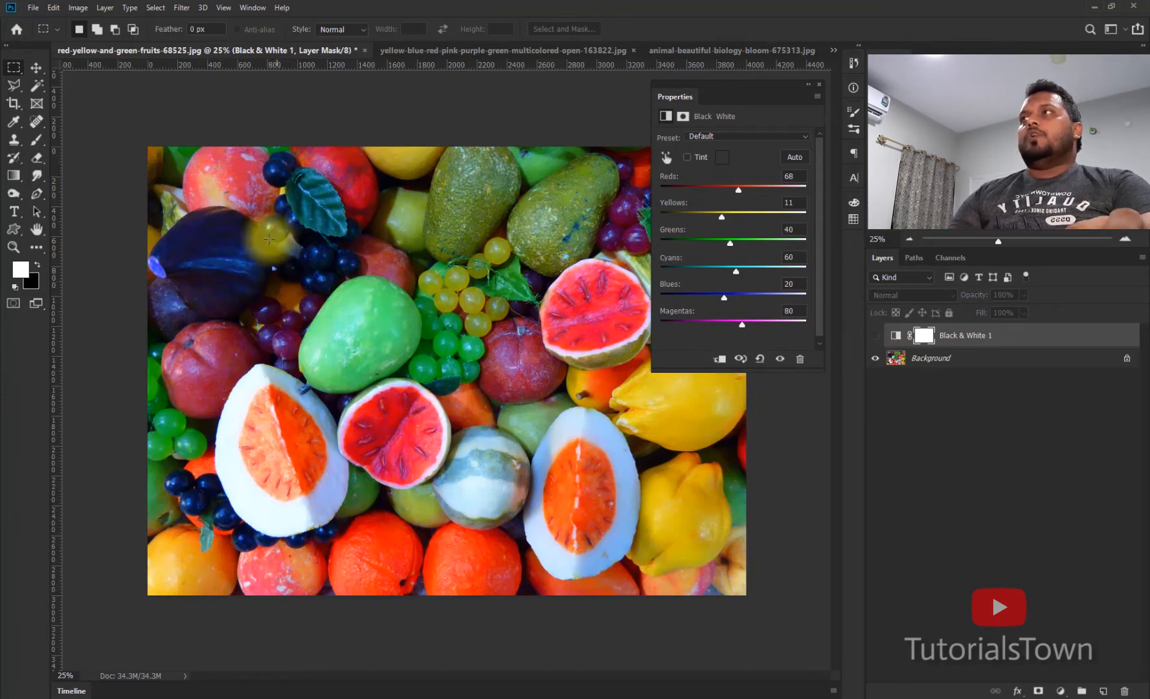
click(875, 336)
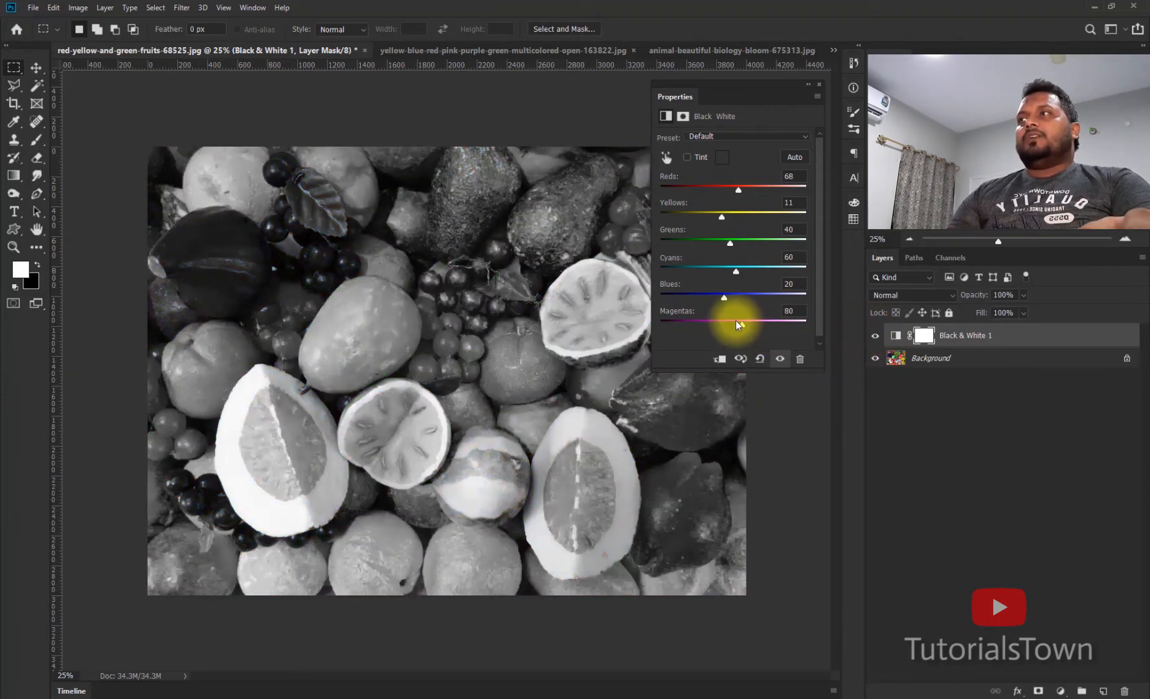
Set the adjustment's Cyans to 111, Blues to 150 and Magentas to 142, then check against the original colours.
drag(742, 325, 753, 267)
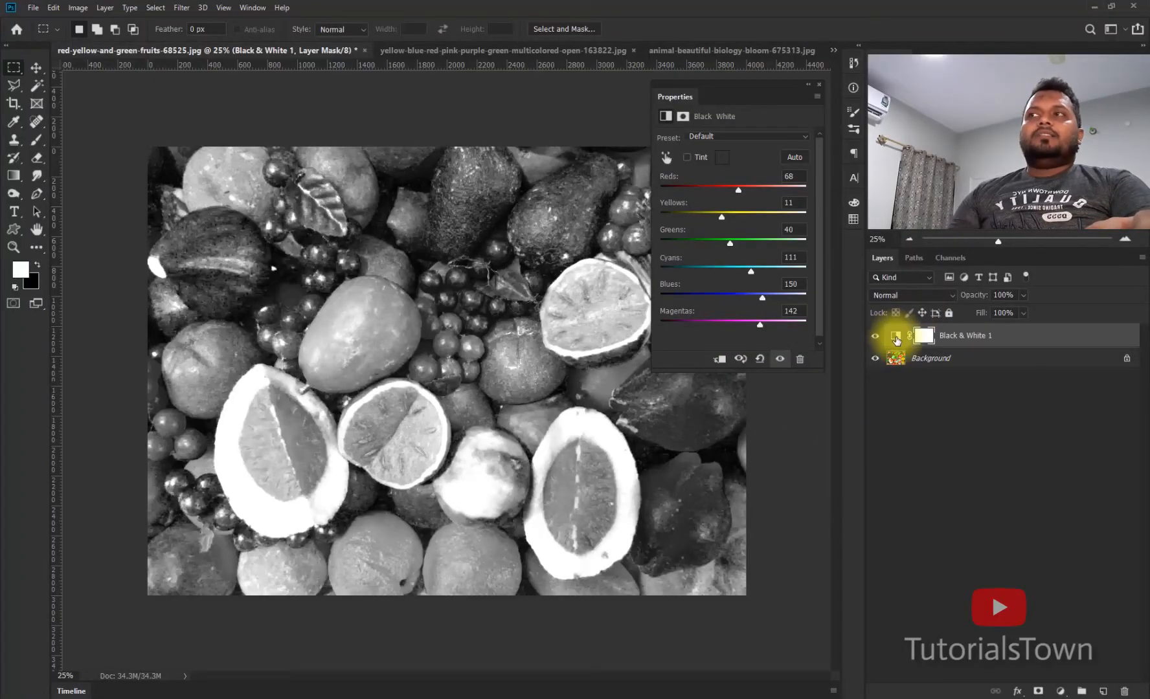
click(875, 336)
click(875, 335)
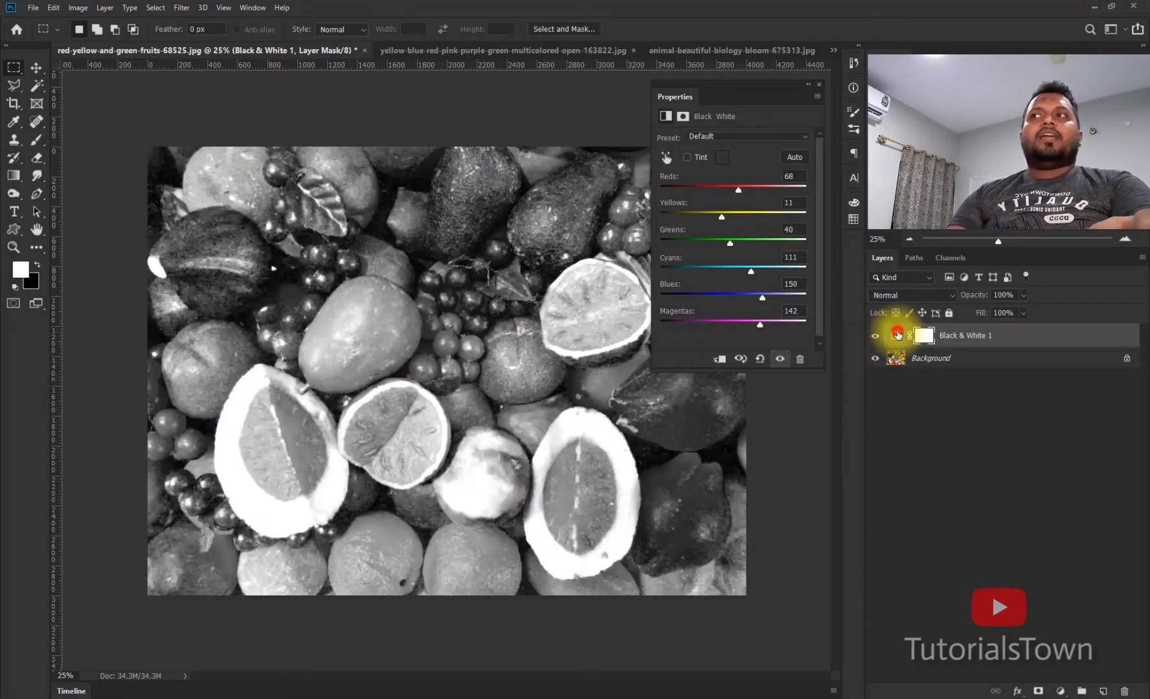
Switch the layer list to large thumbnails and make the Black & White 1 layer's mask active.
click(897, 334)
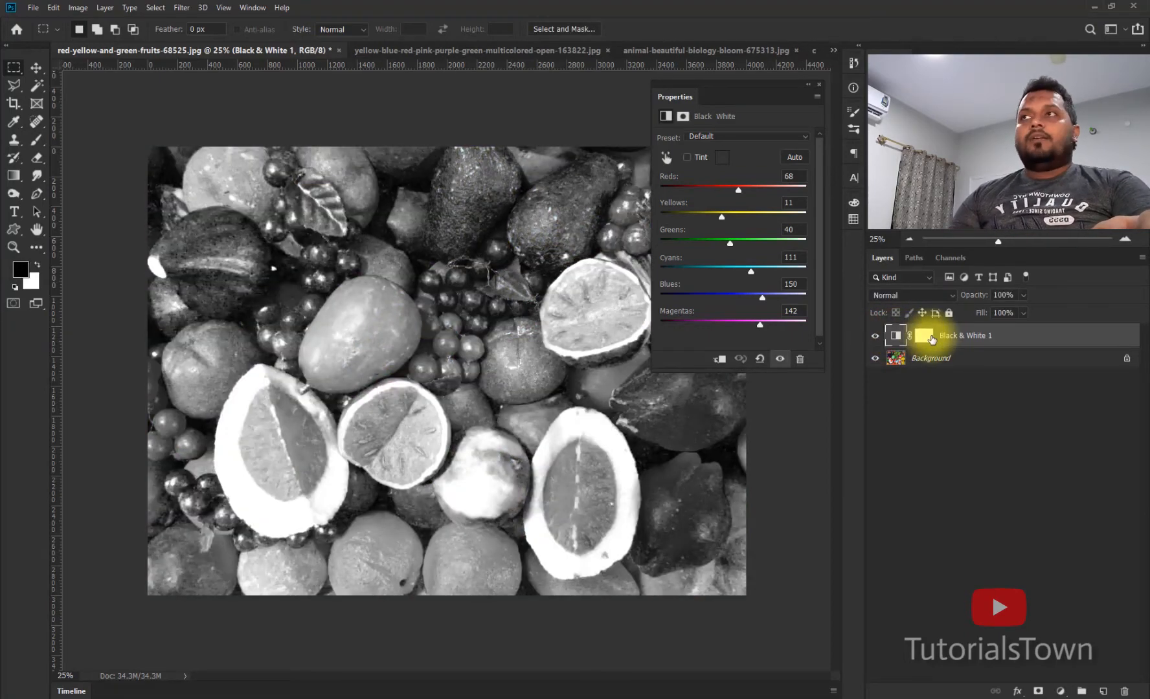
click(924, 336)
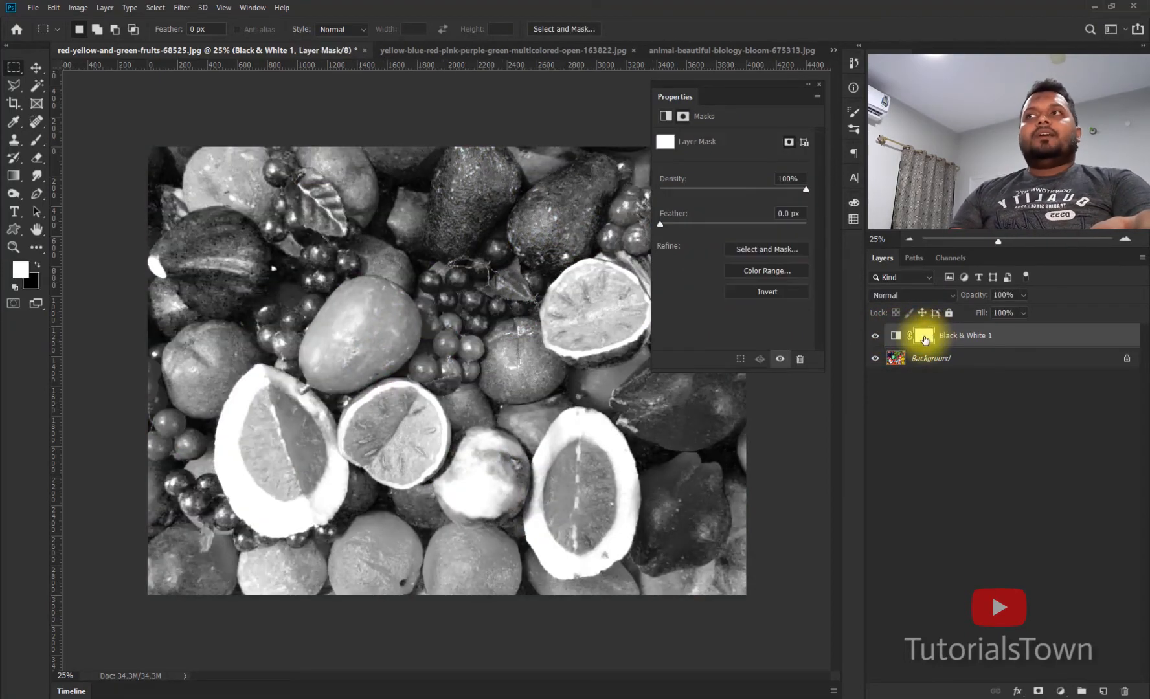
right_click(895, 338)
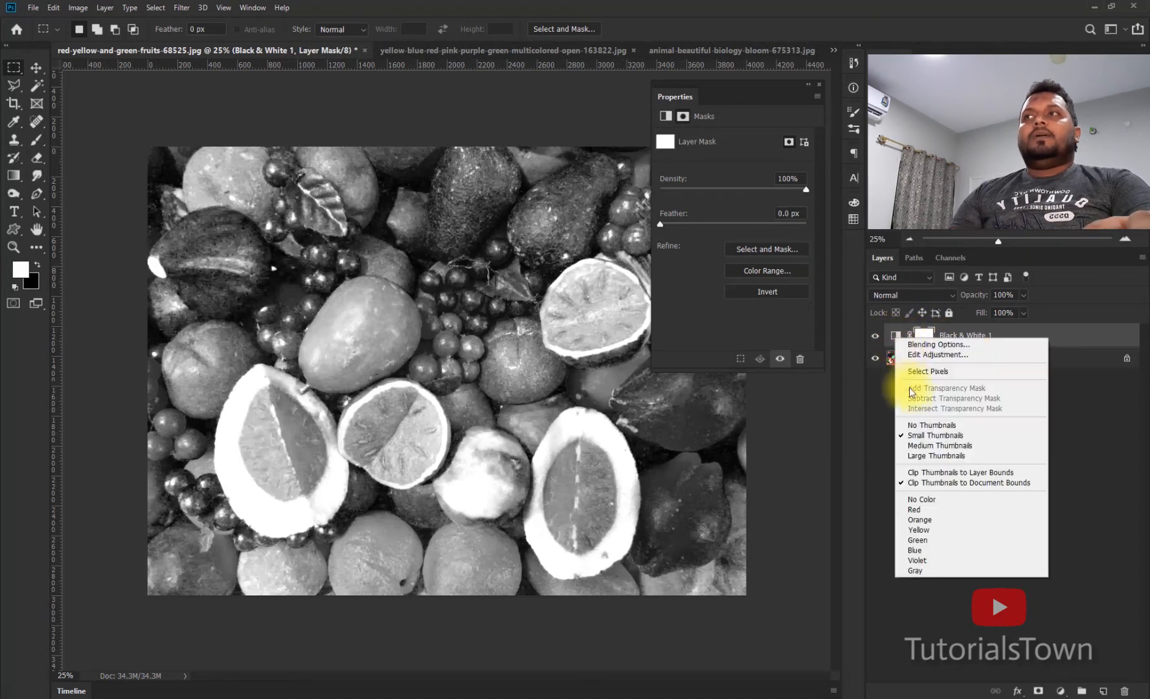
click(903, 460)
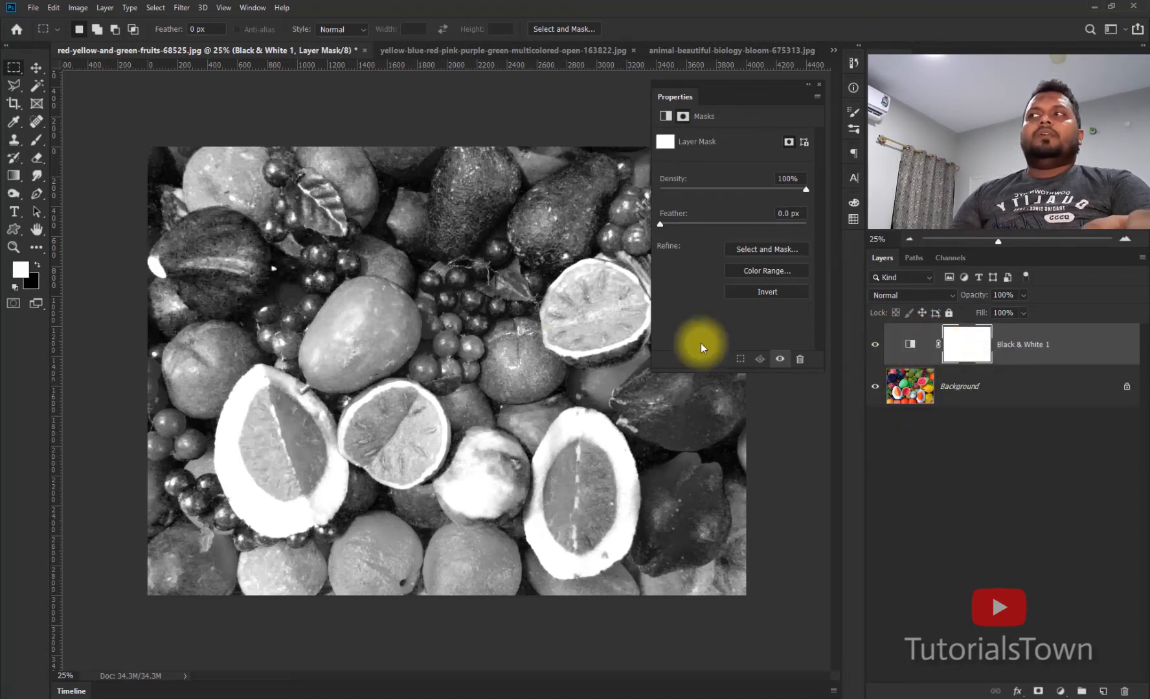
click(908, 345)
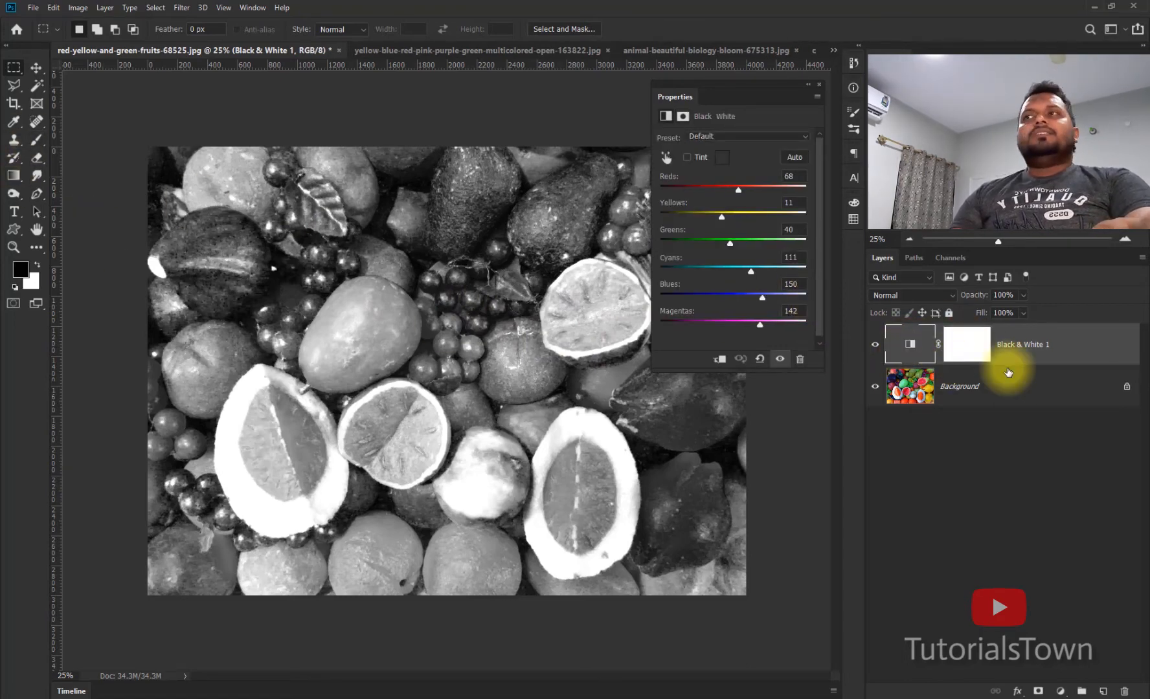
click(968, 344)
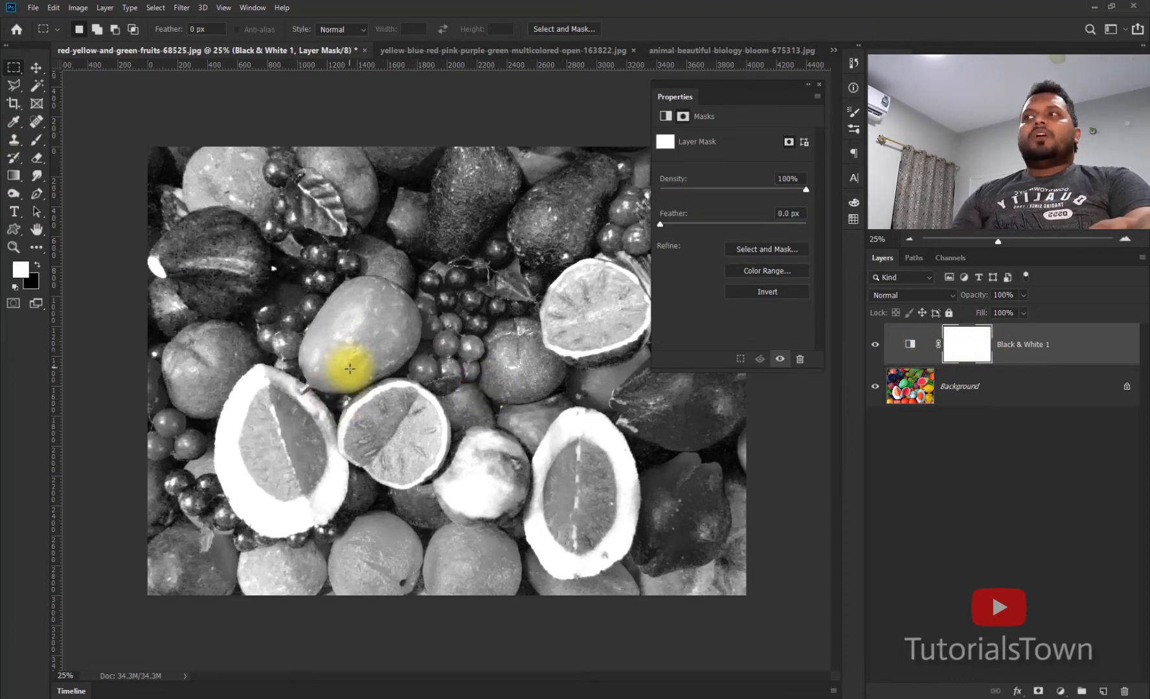
Set up the Brush tool with black as foreground colour and a 192 px size for painting on the layer mask.
click(31, 142)
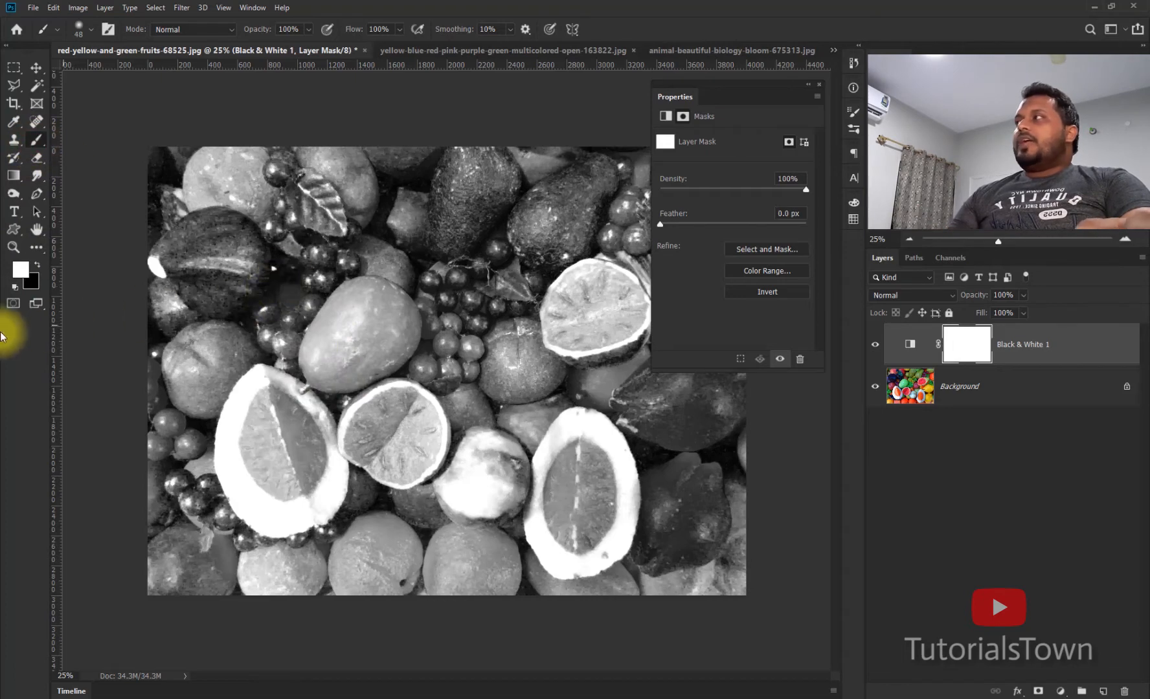
click(37, 265)
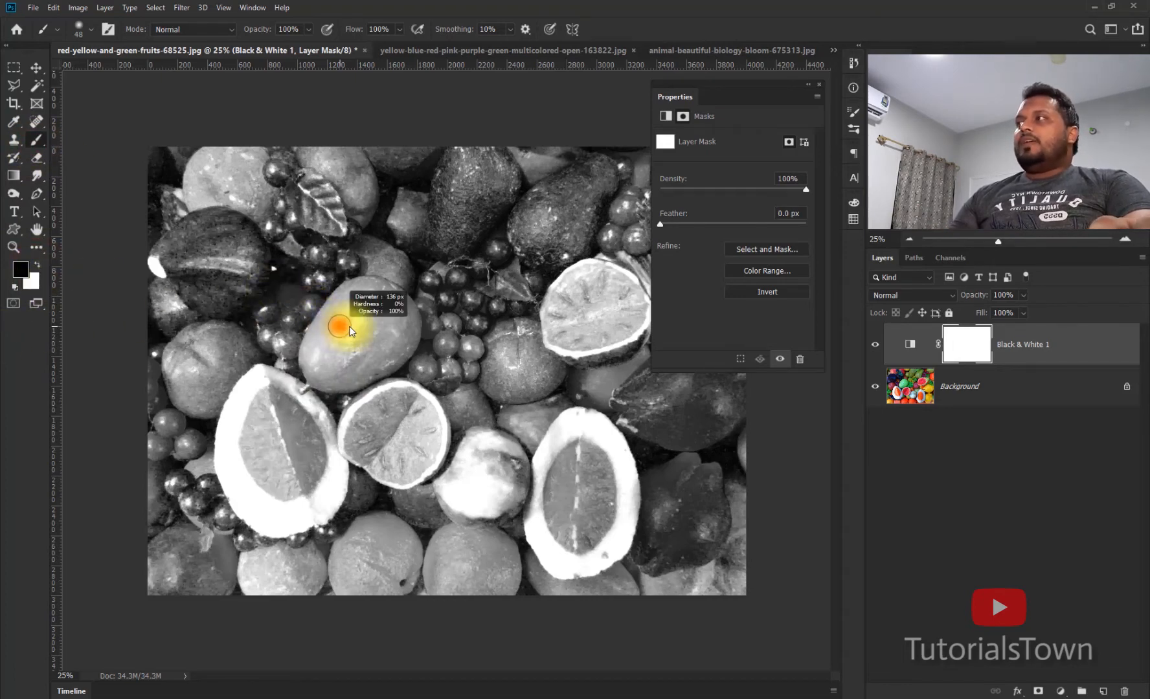
drag(350, 331, 356, 331)
click(954, 343)
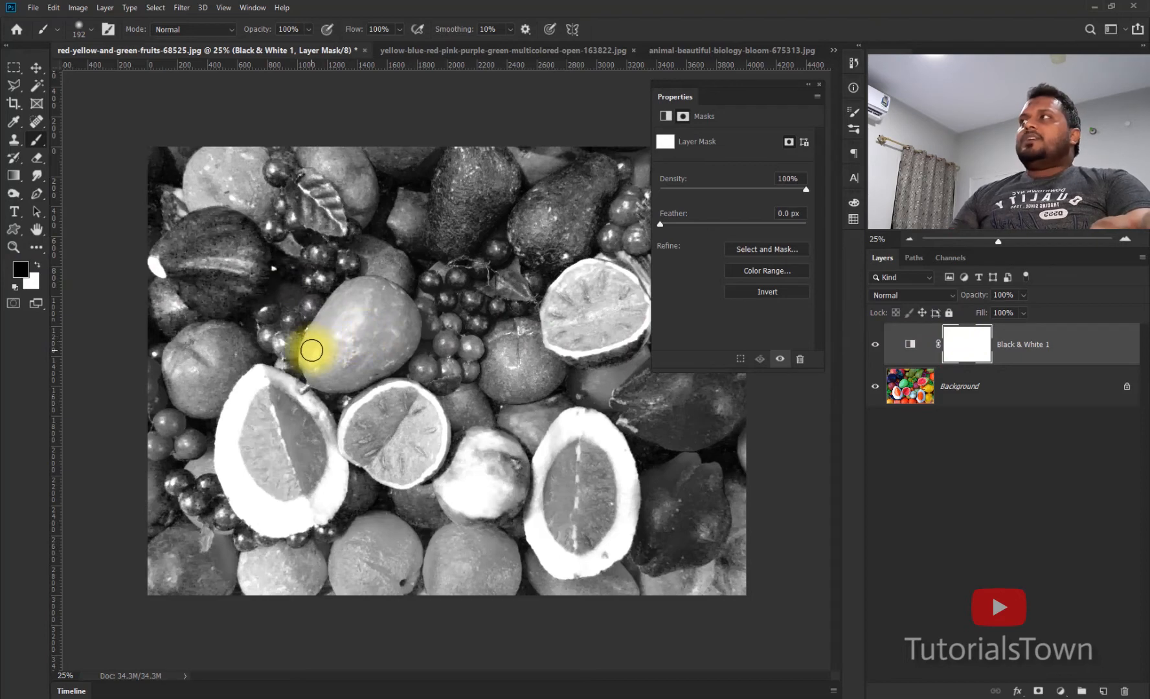
Paint the layer mask black over the central green fruit and the orange at the image's lower edge to reveal their colours.
drag(312, 351, 348, 307)
mouse_move(312, 356)
mouse_down()
mouse_move(381, 301)
mouse_move(327, 355)
mouse_move(379, 327)
mouse_move(337, 361)
mouse_move(366, 354)
mouse_move(344, 375)
mouse_up()
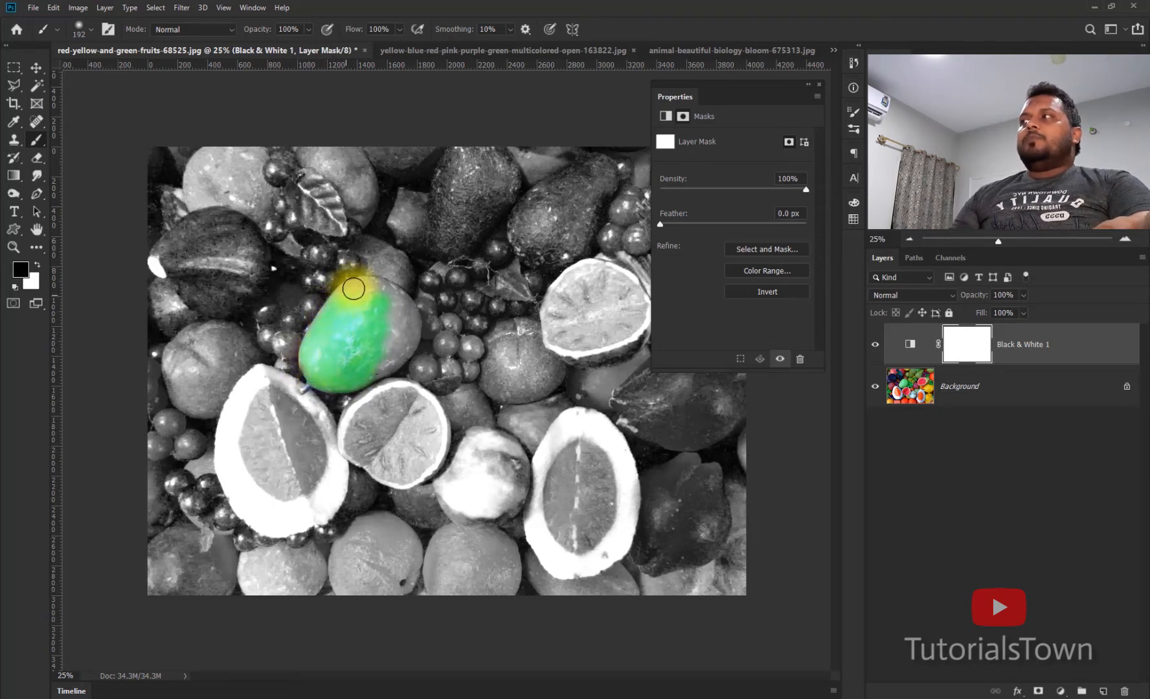
mouse_move(407, 337)
mouse_down()
mouse_move(365, 373)
mouse_move(394, 314)
mouse_move(368, 330)
mouse_move(328, 322)
mouse_up()
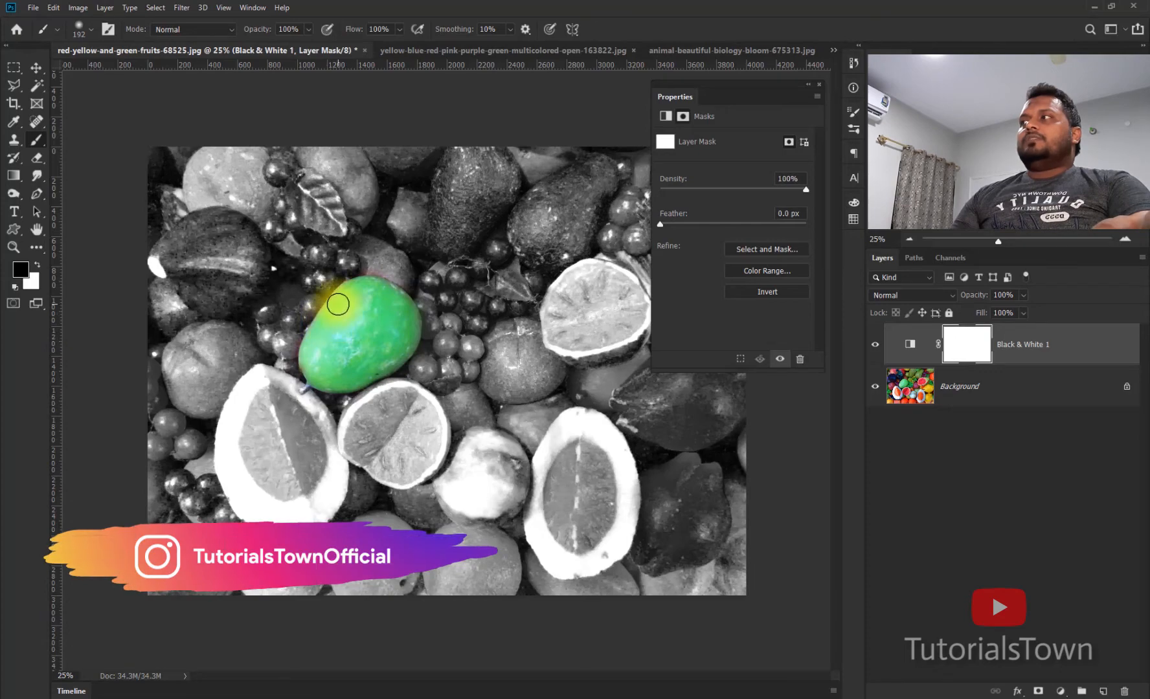
mouse_move(396, 306)
mouse_down()
mouse_move(447, 448)
mouse_move(393, 448)
mouse_move(395, 462)
mouse_move(336, 441)
mouse_move(365, 430)
mouse_move(336, 426)
mouse_up()
click(875, 346)
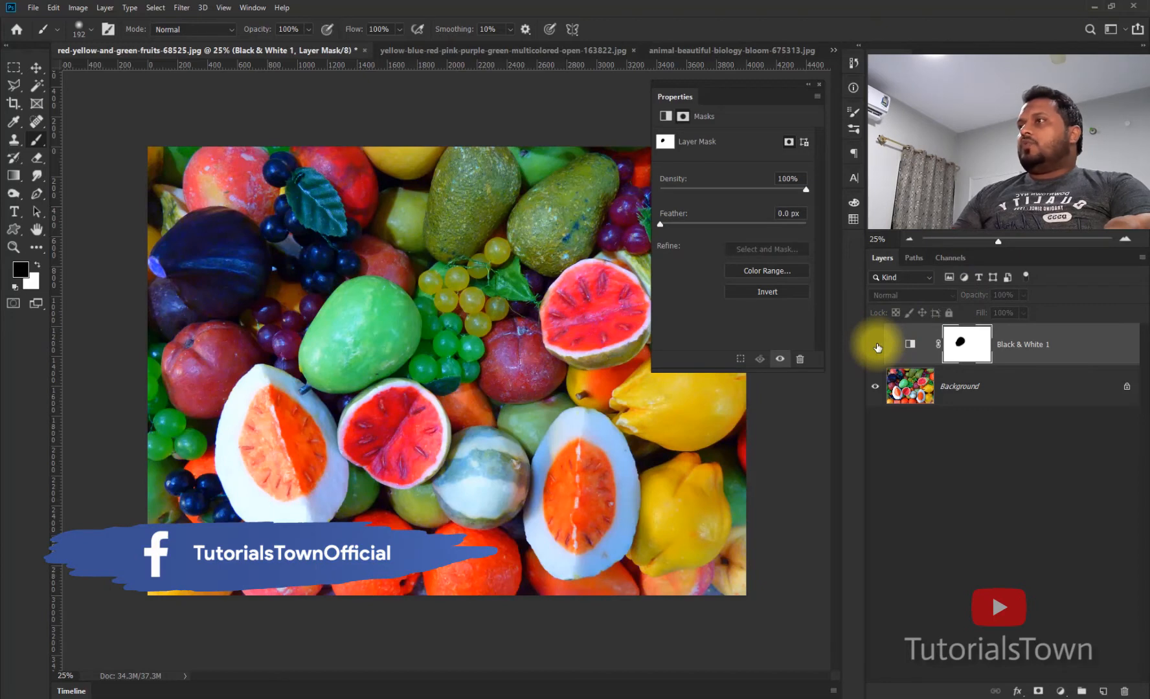
click(875, 345)
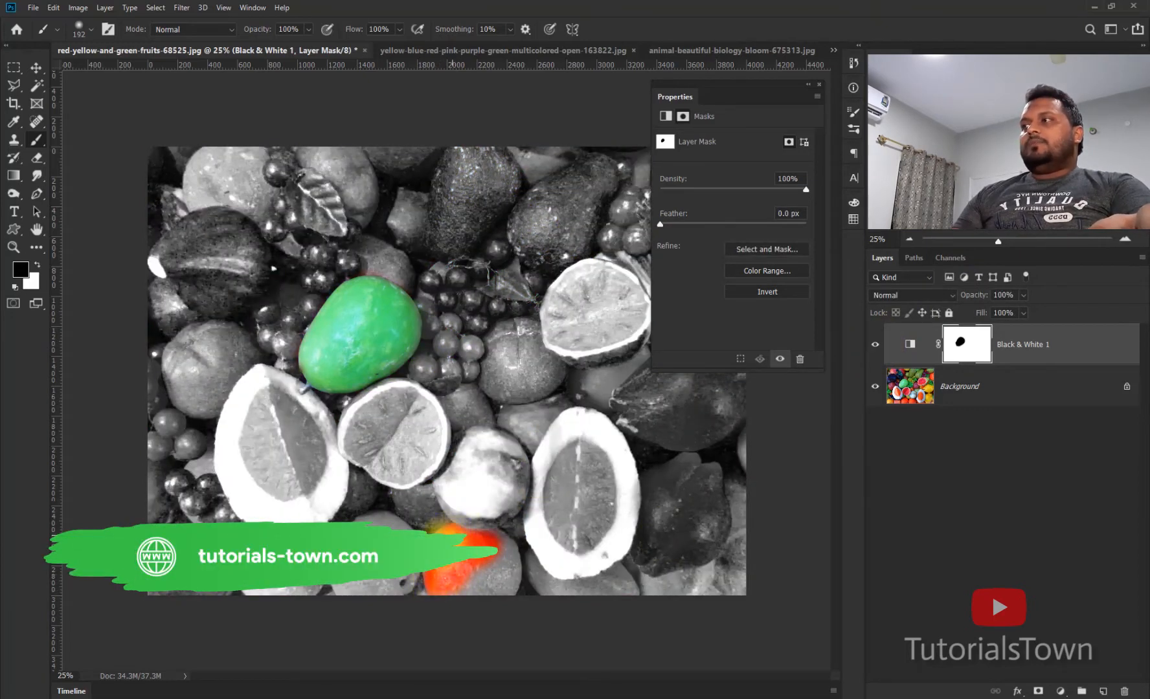
mouse_move(479, 536)
mouse_down()
mouse_move(477, 591)
mouse_move(469, 565)
mouse_move(475, 575)
mouse_up()
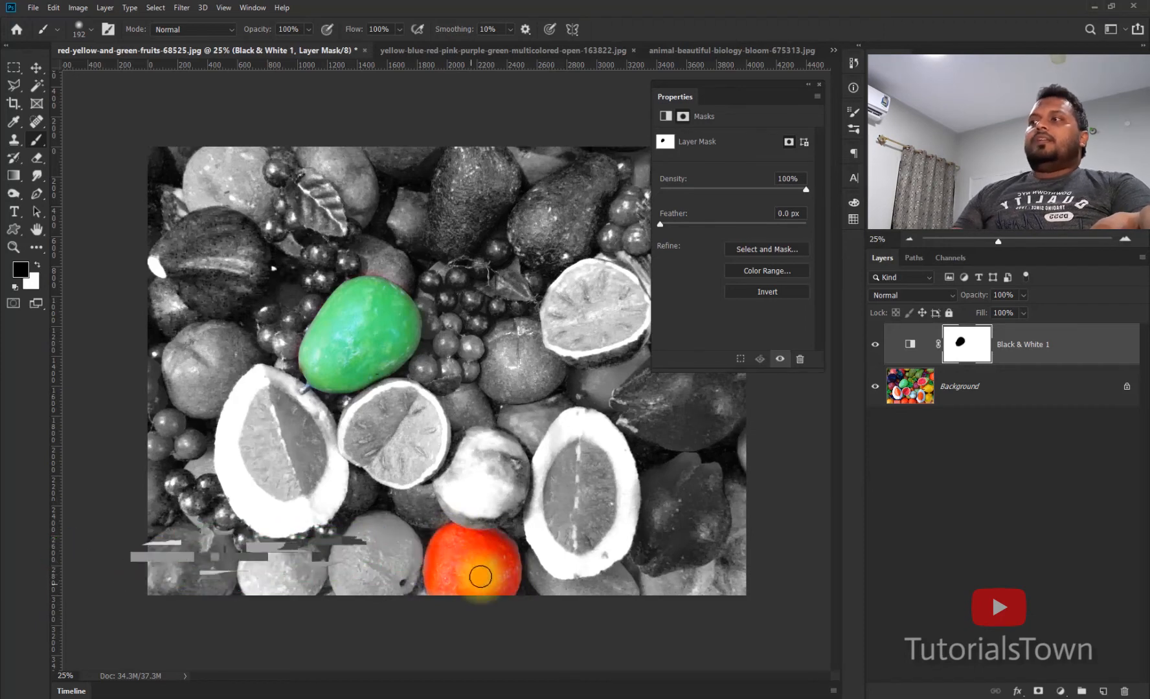
Switch to the butterfly image animal-beautiful-biology-bloom-675313.jpg, brush black over the lower butterfly and undo that stroke.
mouse_move(503, 686)
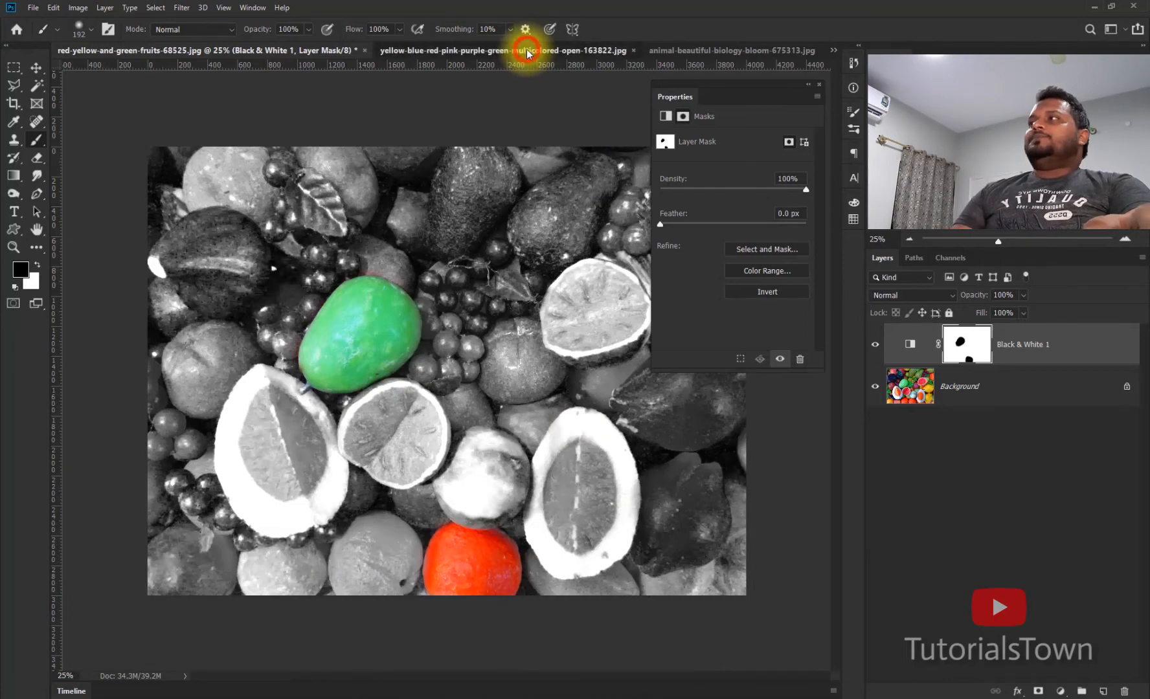
click(687, 50)
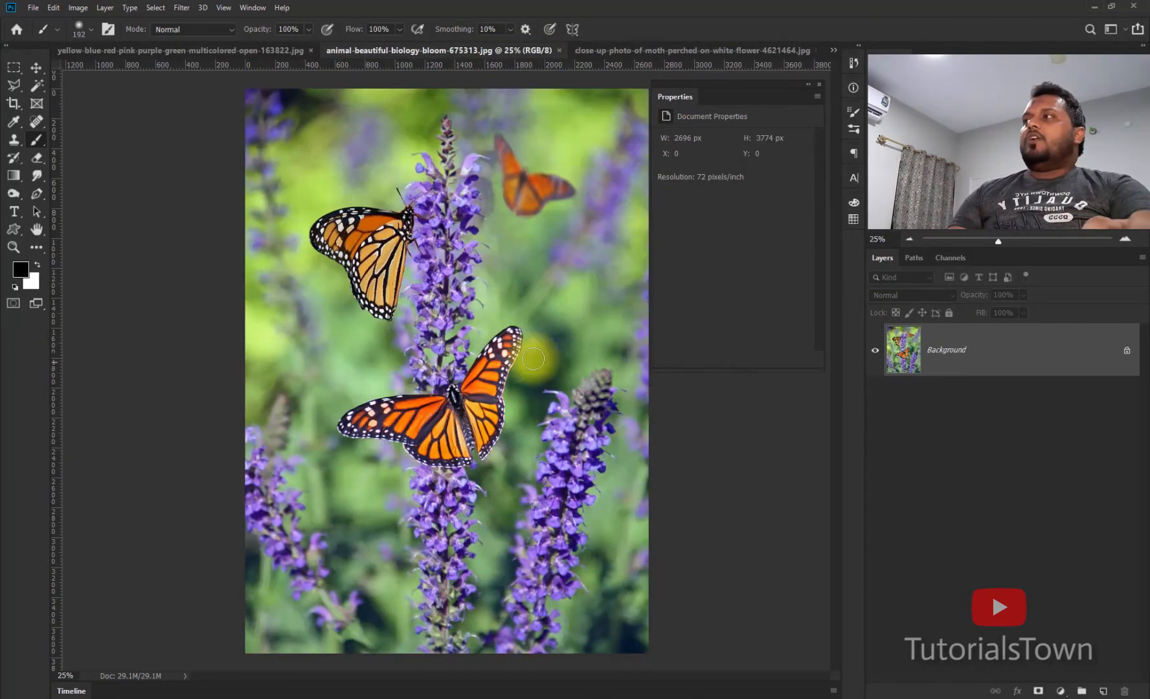
mouse_move(402, 415)
mouse_down()
mouse_move(439, 414)
mouse_move(420, 436)
mouse_move(468, 438)
mouse_move(463, 402)
mouse_move(482, 472)
mouse_up()
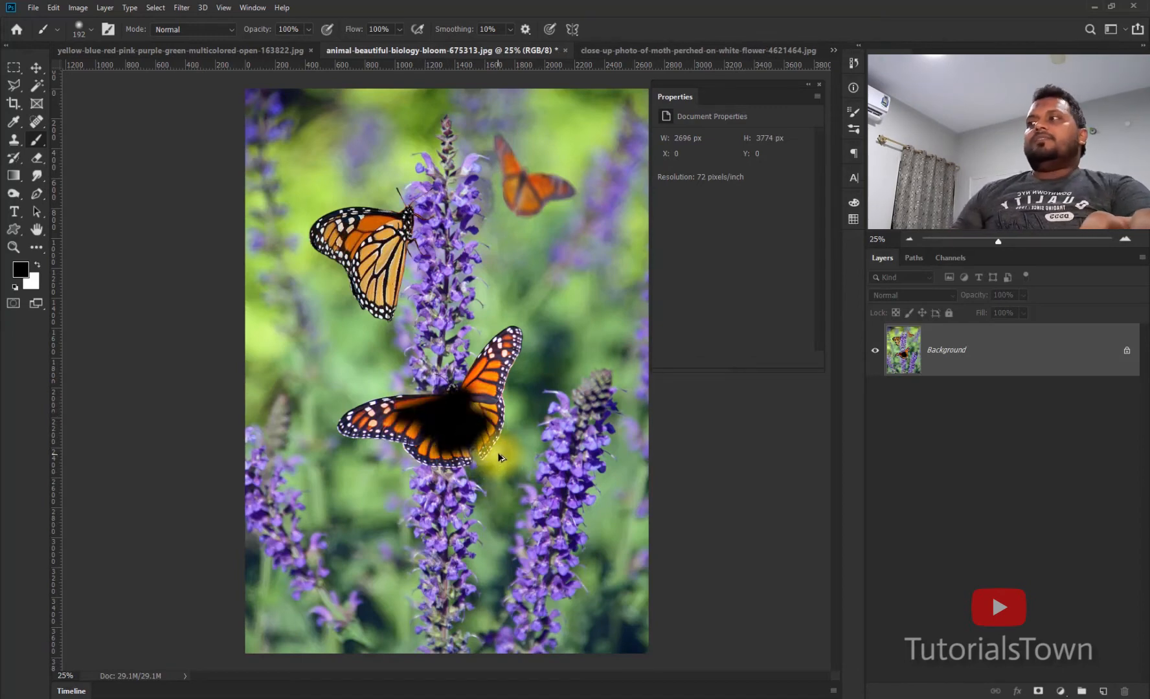
key(ctrl+z)
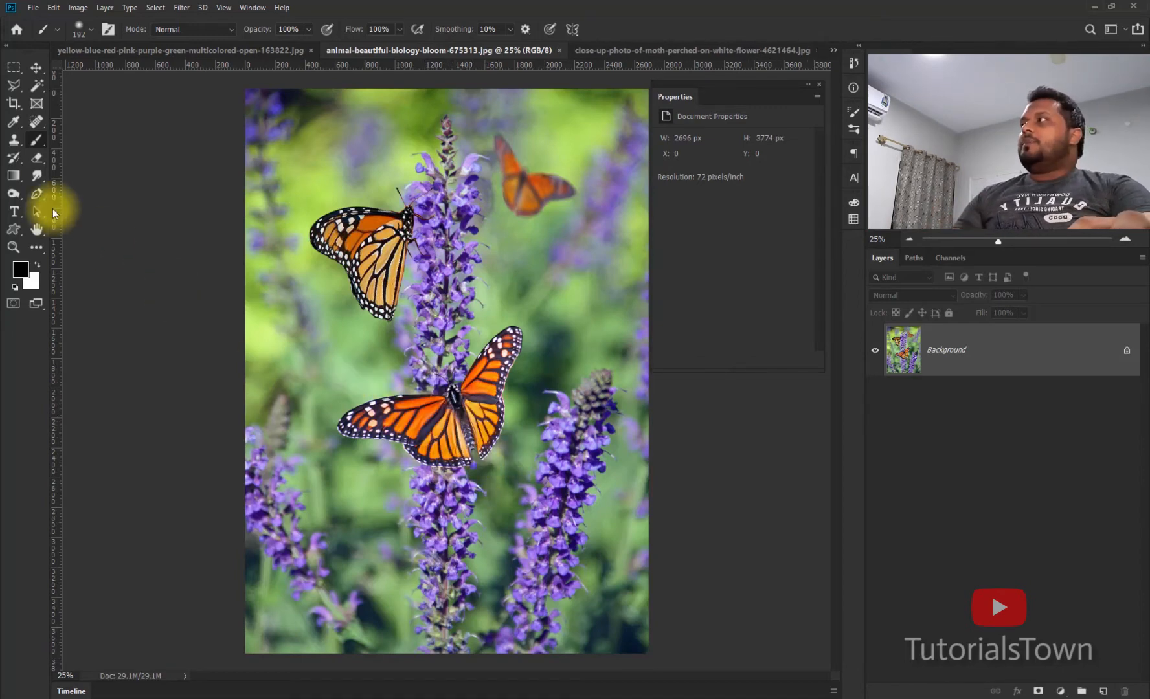
Trace a closed Pen tool path along the outline of the lower butterfly and inspect its edges.
click(38, 193)
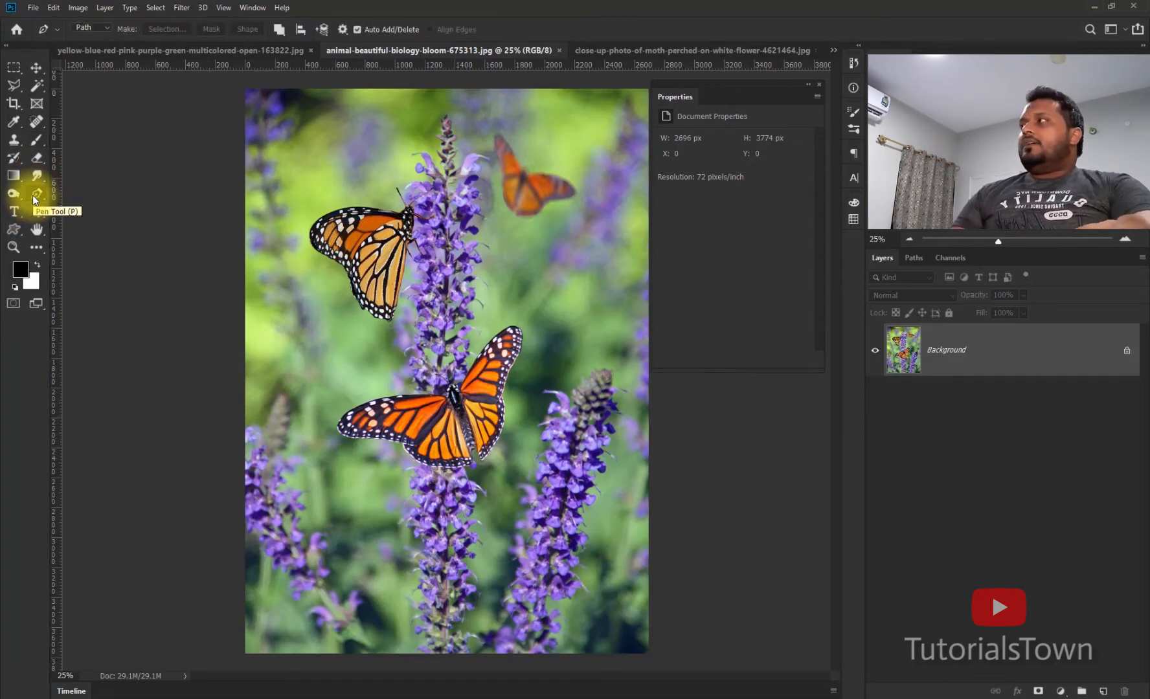
drag(333, 361, 560, 500)
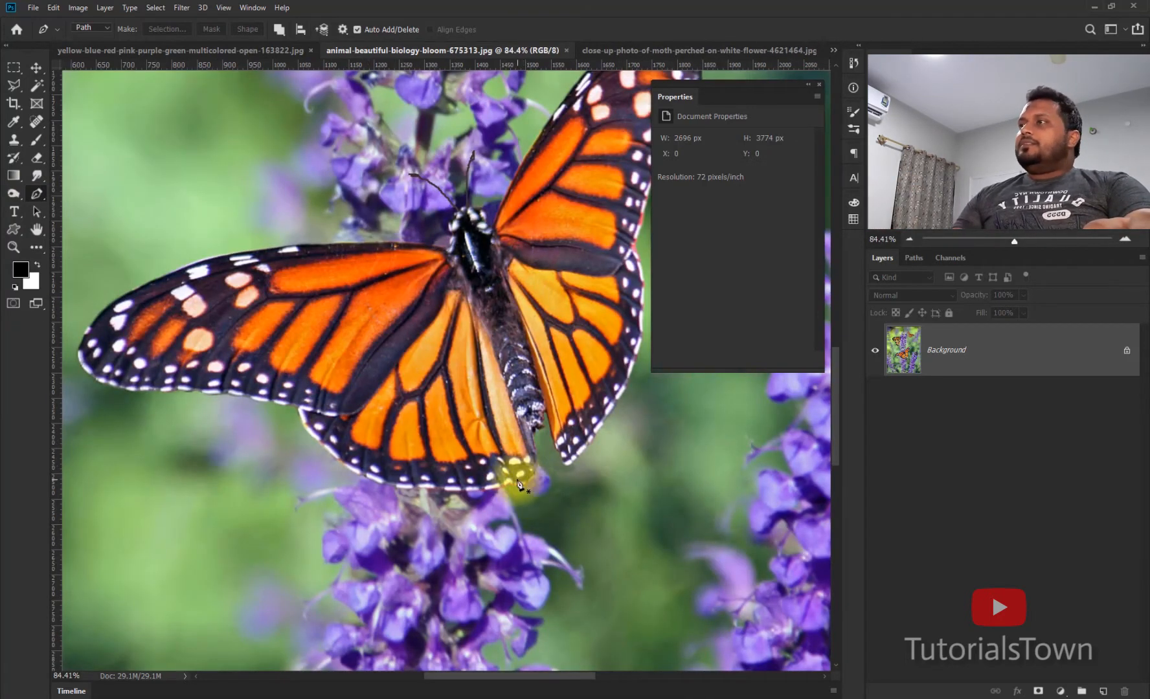
drag(480, 464, 517, 444)
drag(525, 400, 618, 472)
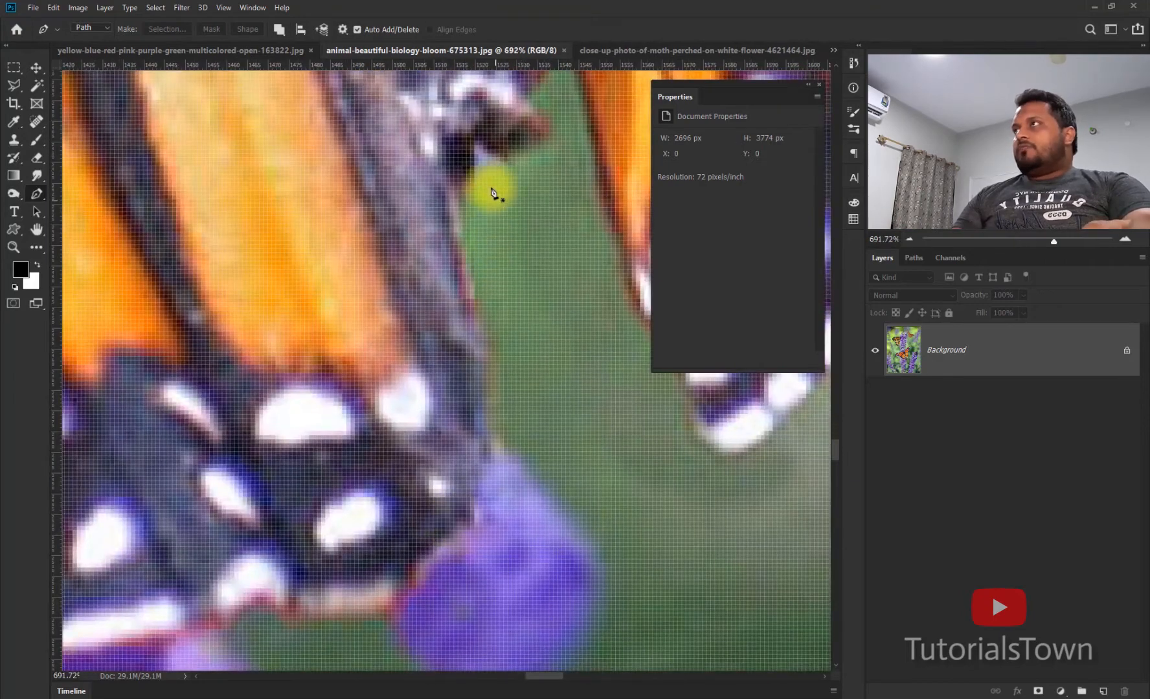
click(500, 161)
drag(475, 187, 465, 237)
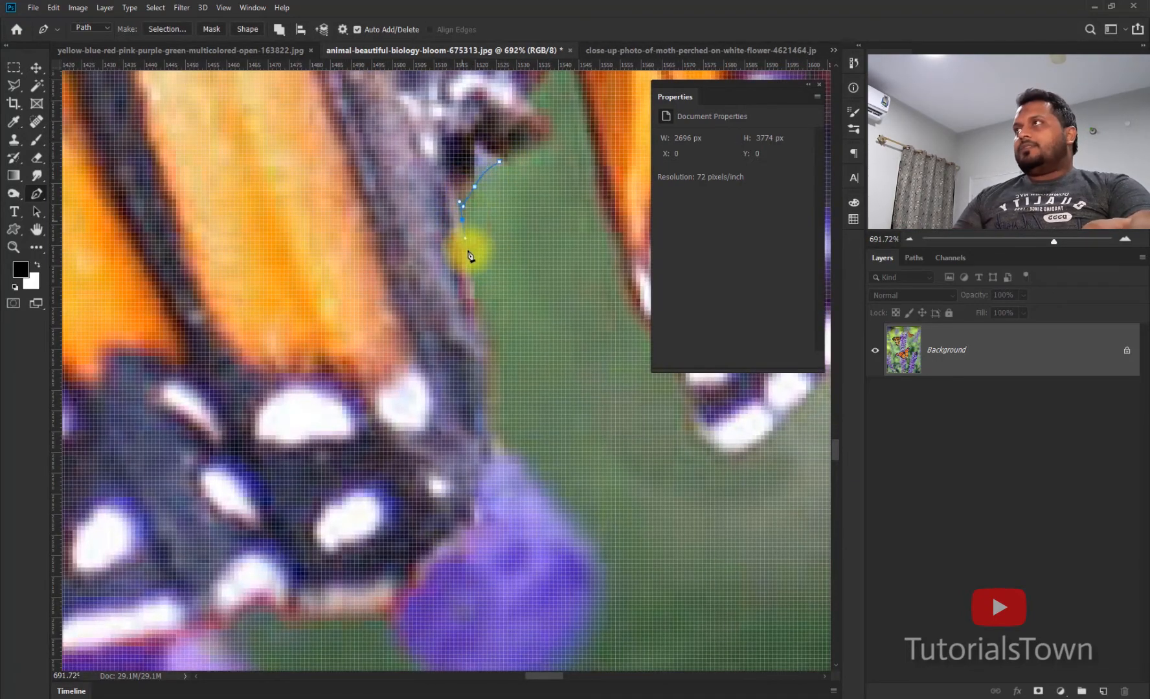
drag(487, 330, 495, 356)
drag(483, 452, 527, 321)
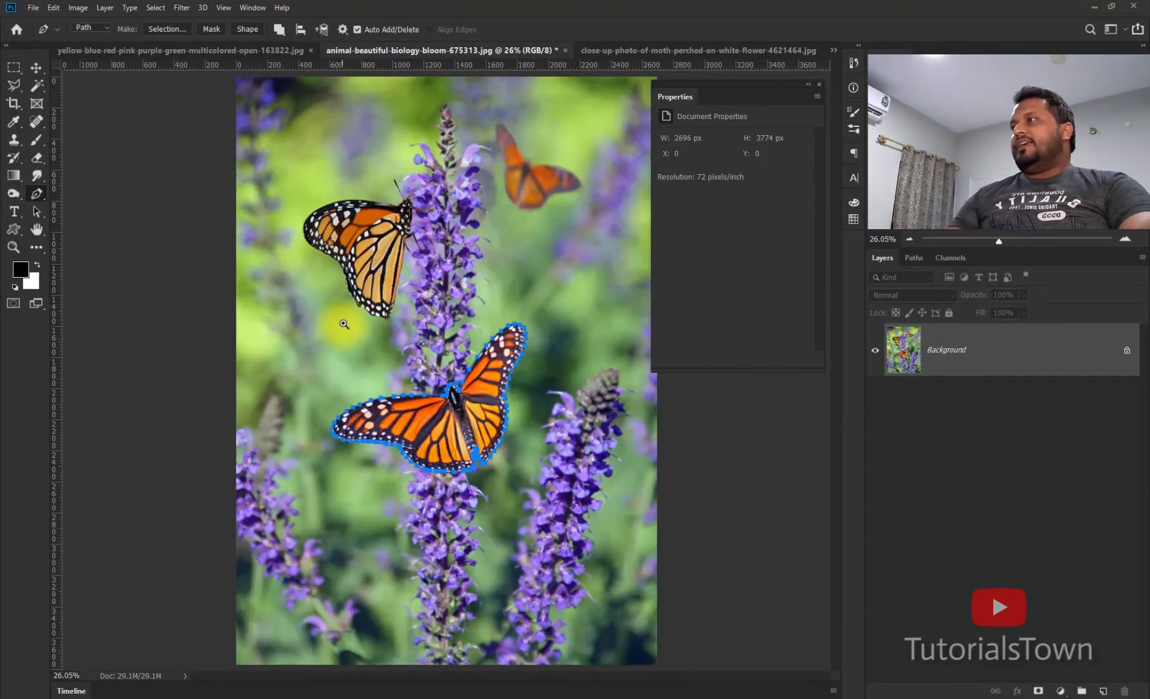
drag(343, 322, 576, 514)
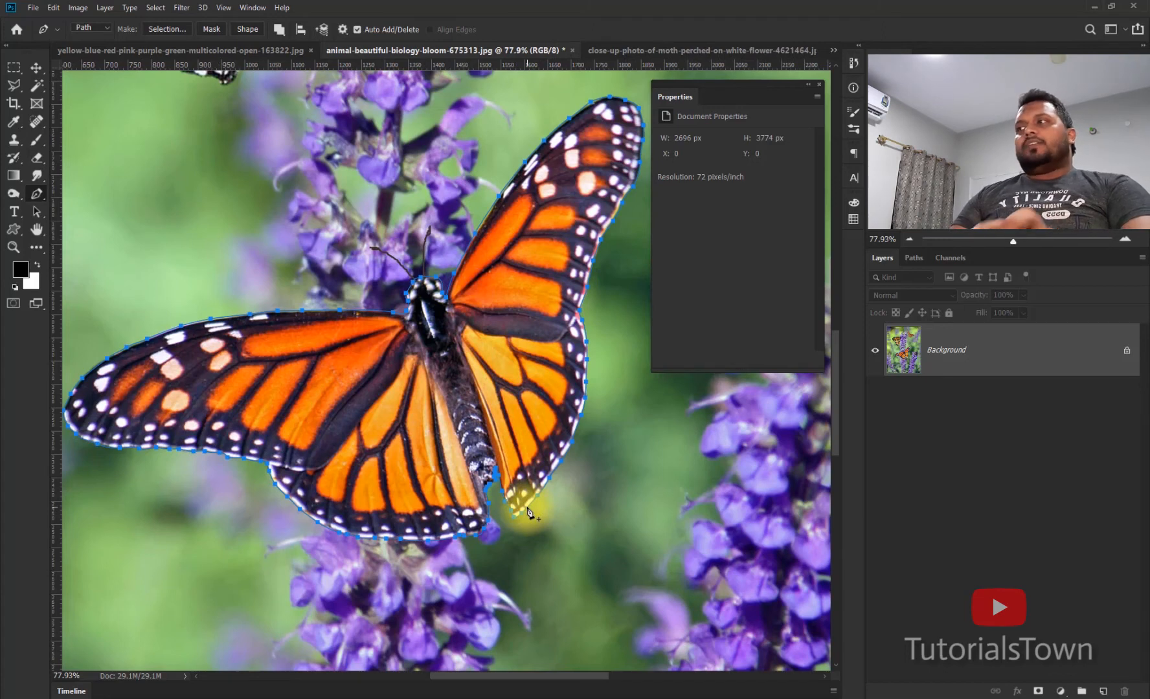
Convert the closed path around the lower butterfly into a selection and feather its edges.
key(ctrl+Return)
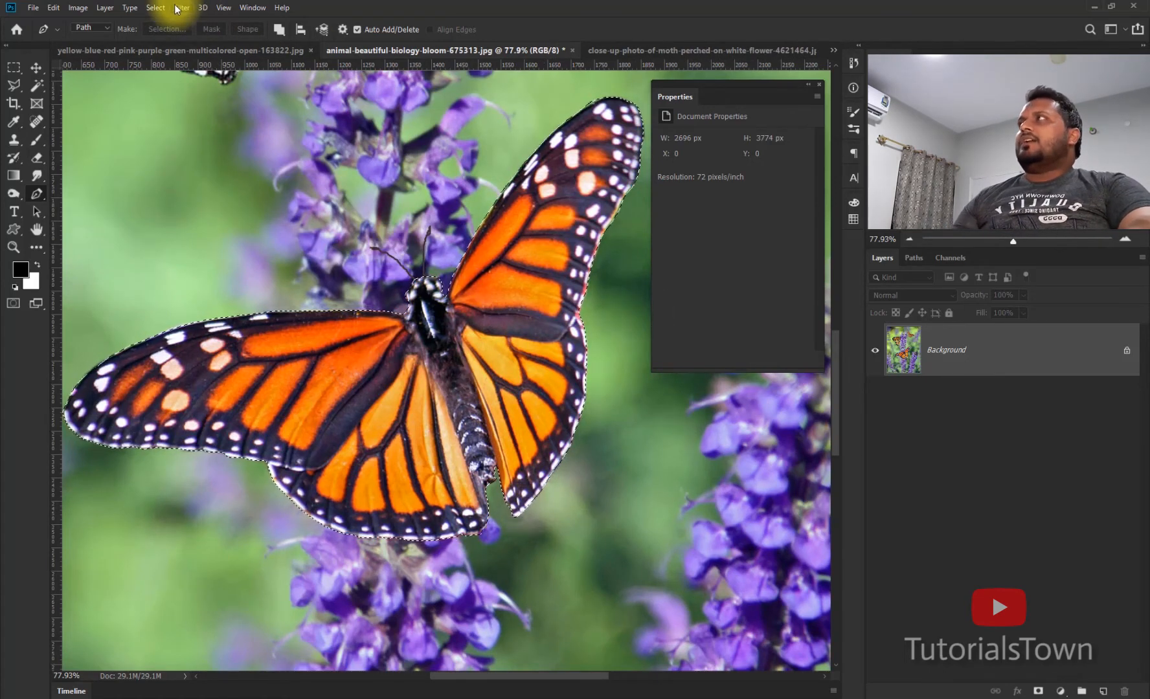
click(155, 8)
mouse_move(258, 173)
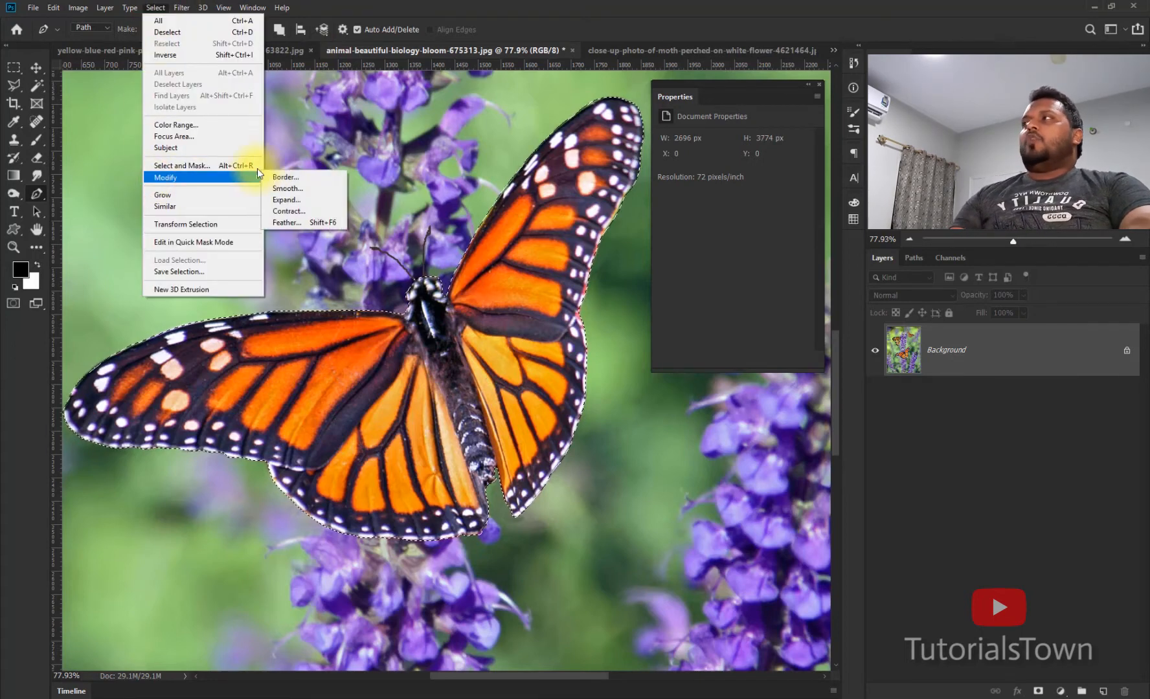
click(300, 222)
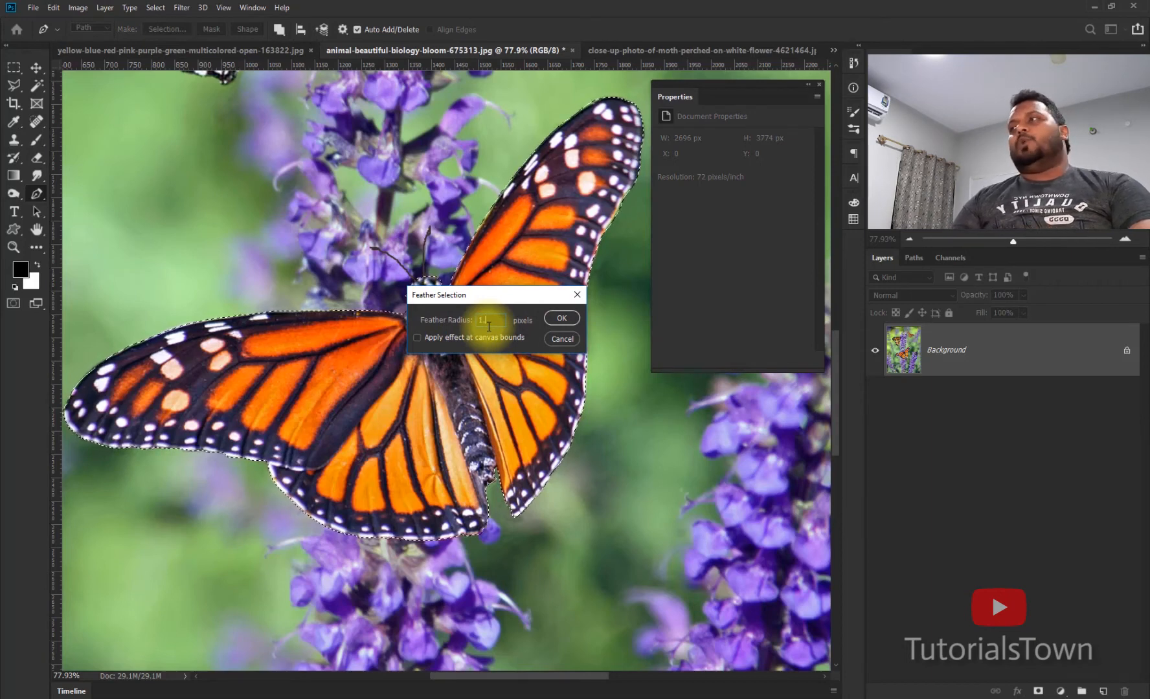
key(Return)
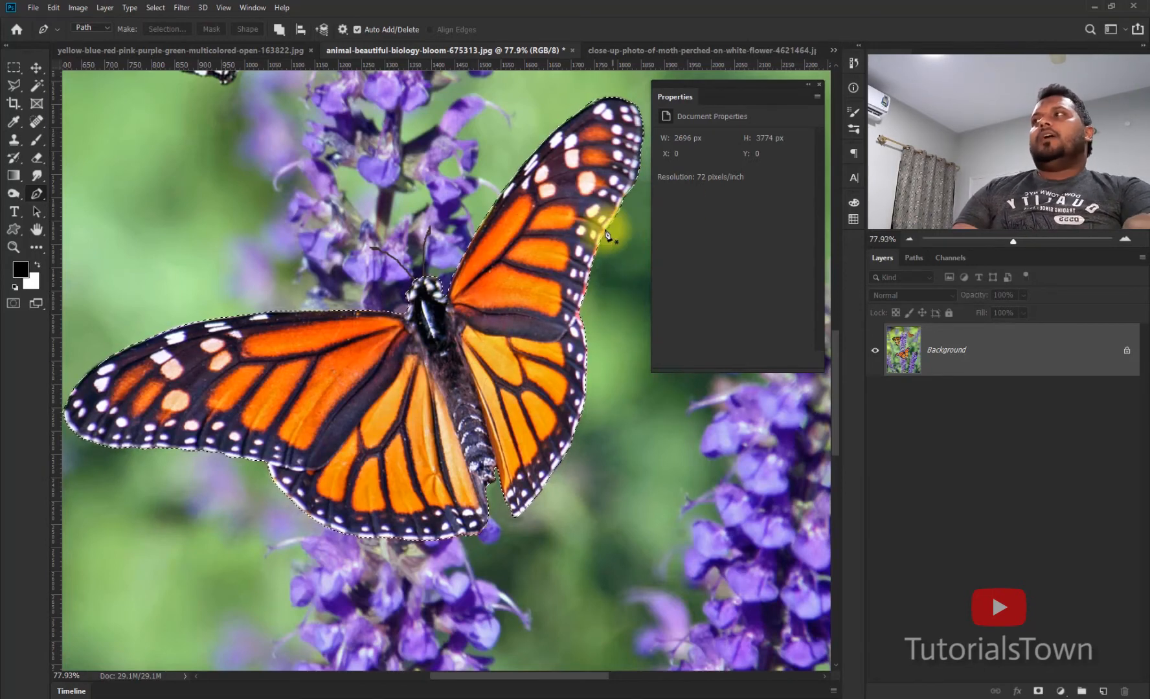
Add a Black & White adjustment layer masked to the lower butterfly's selection and check the effect on the image.
click(1060, 692)
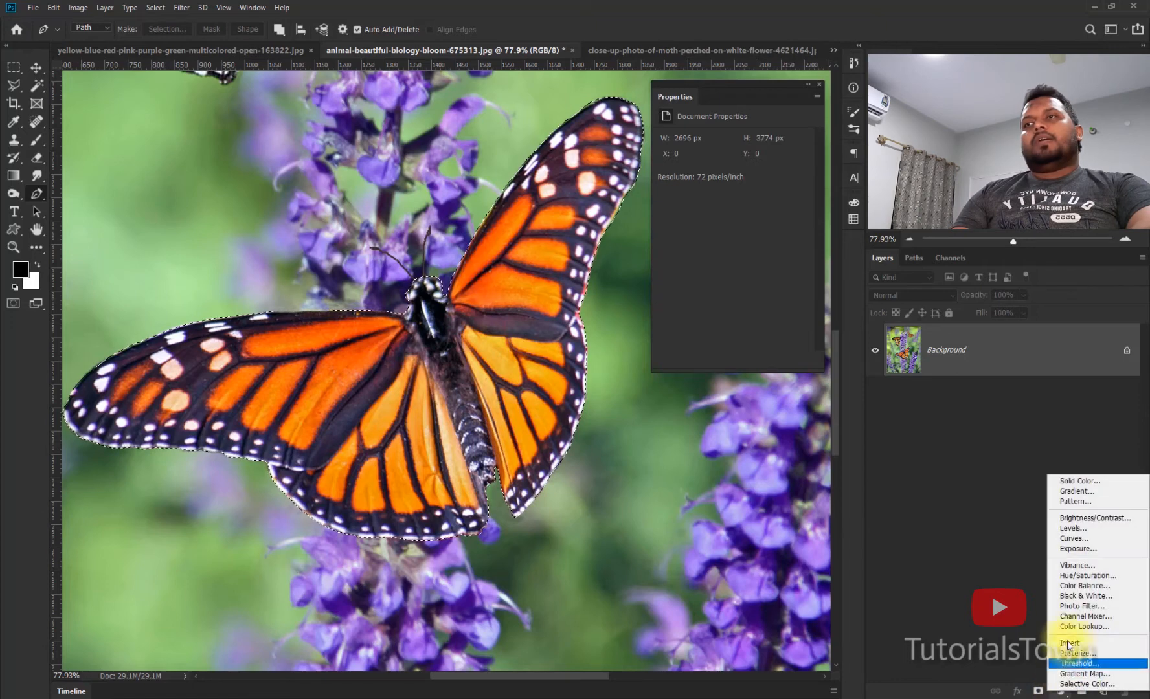
click(1079, 597)
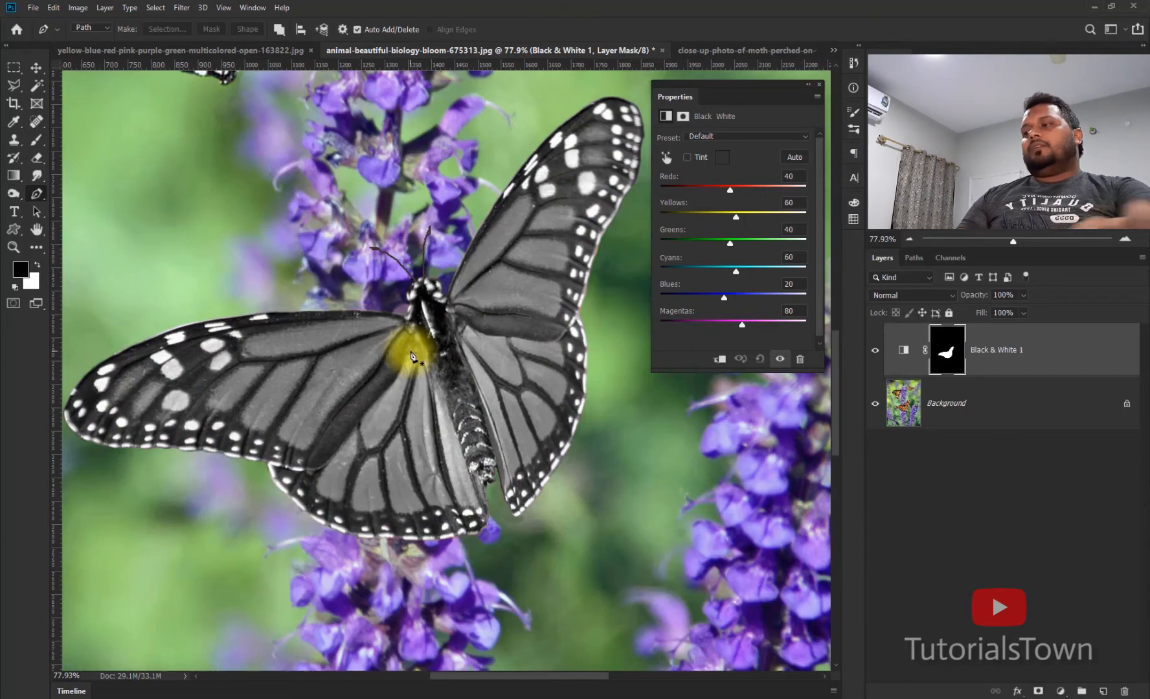
scroll(412, 355, down, 5)
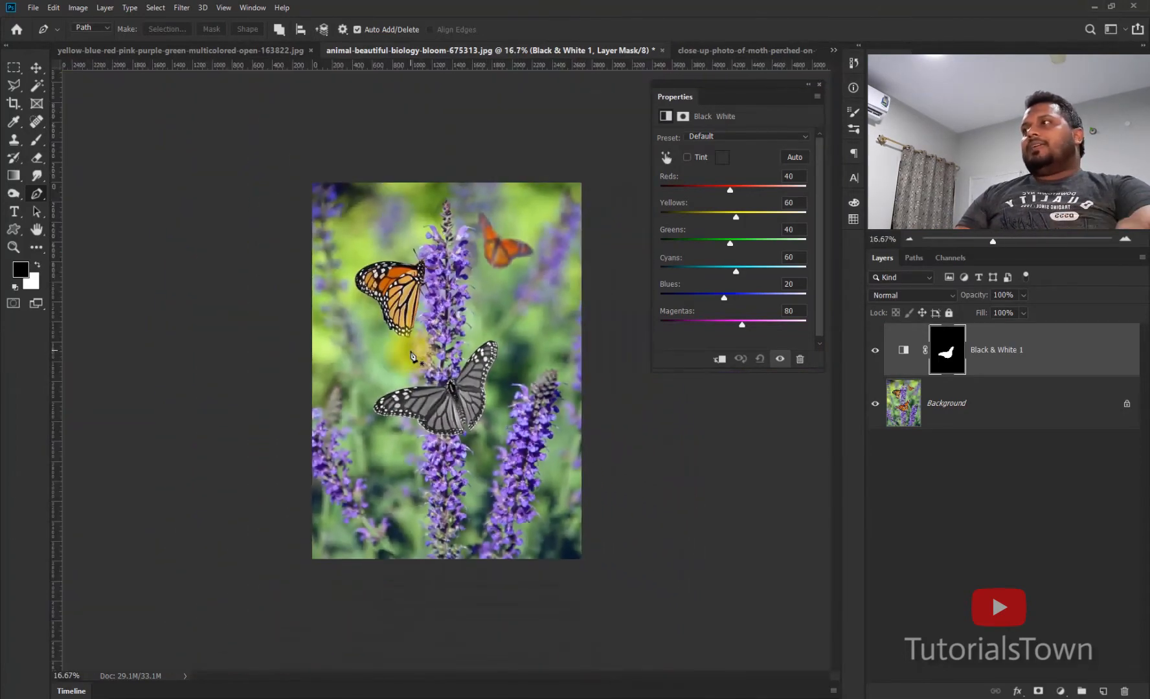
scroll(469, 418, up, 5)
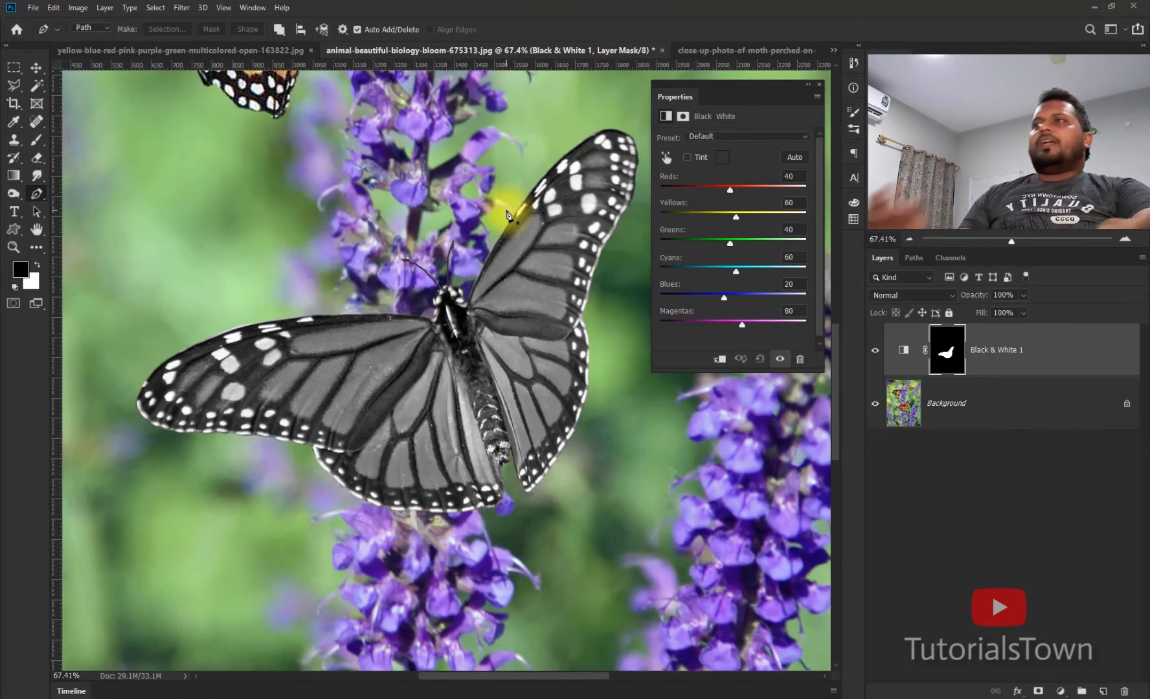
scroll(506, 215, down, 3)
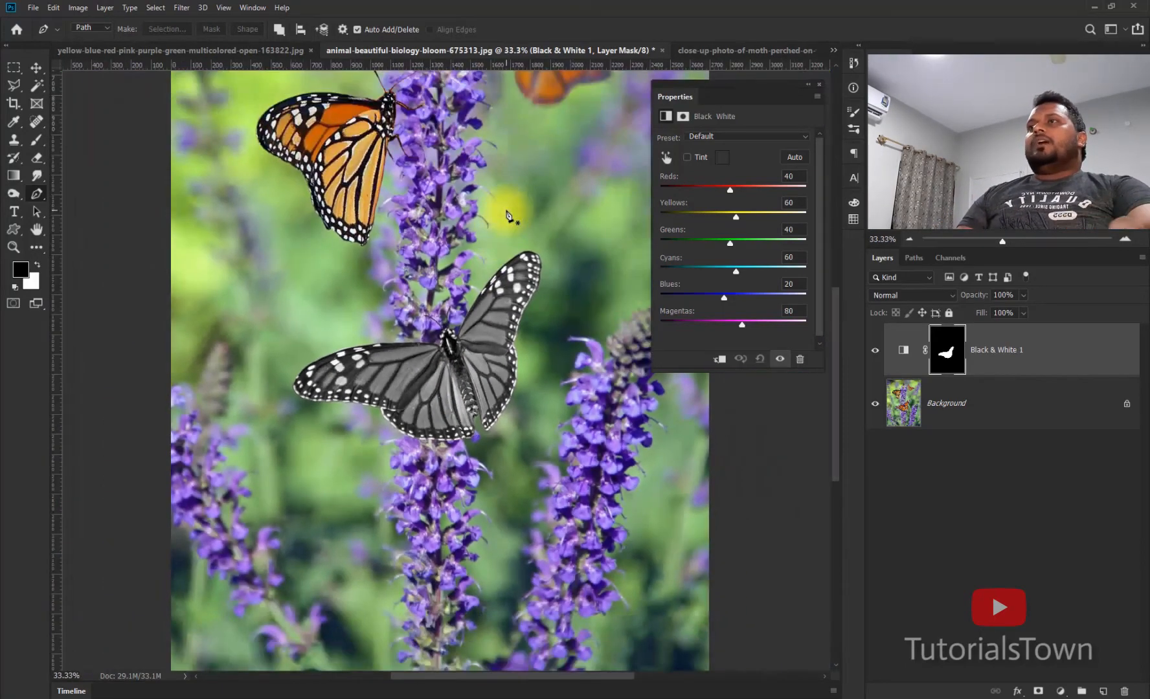
Invert the Black & White 1 layer mask so only the lower butterfly keeps its colour.
click(953, 350)
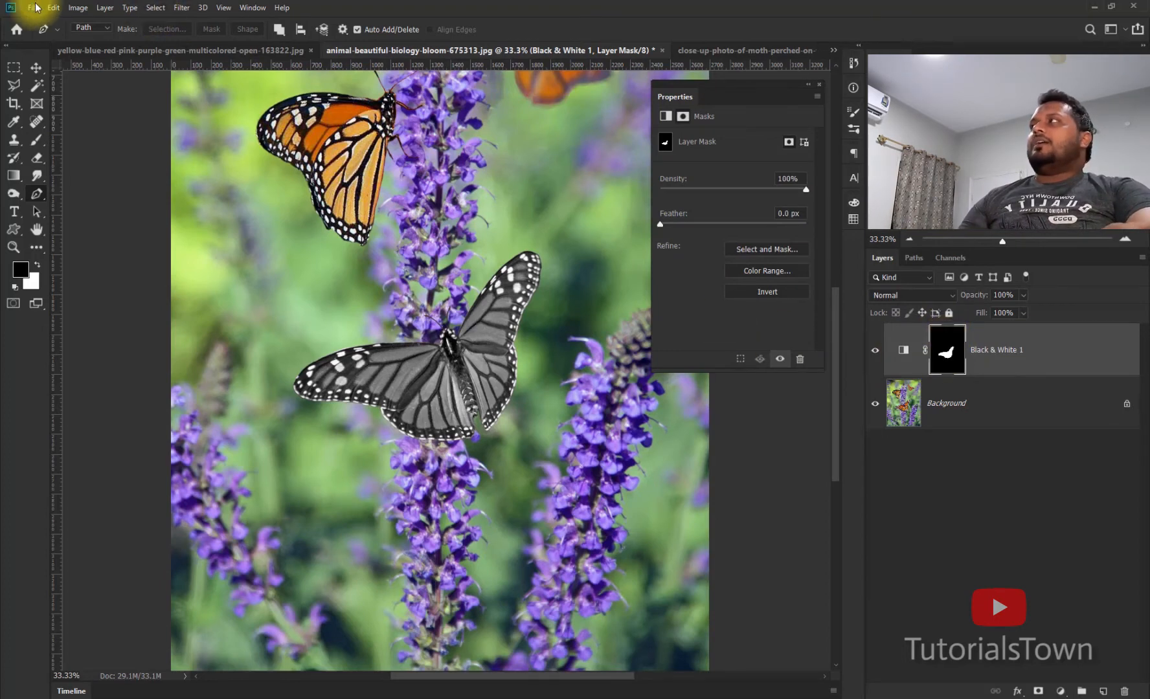
click(79, 7)
mouse_move(96, 39)
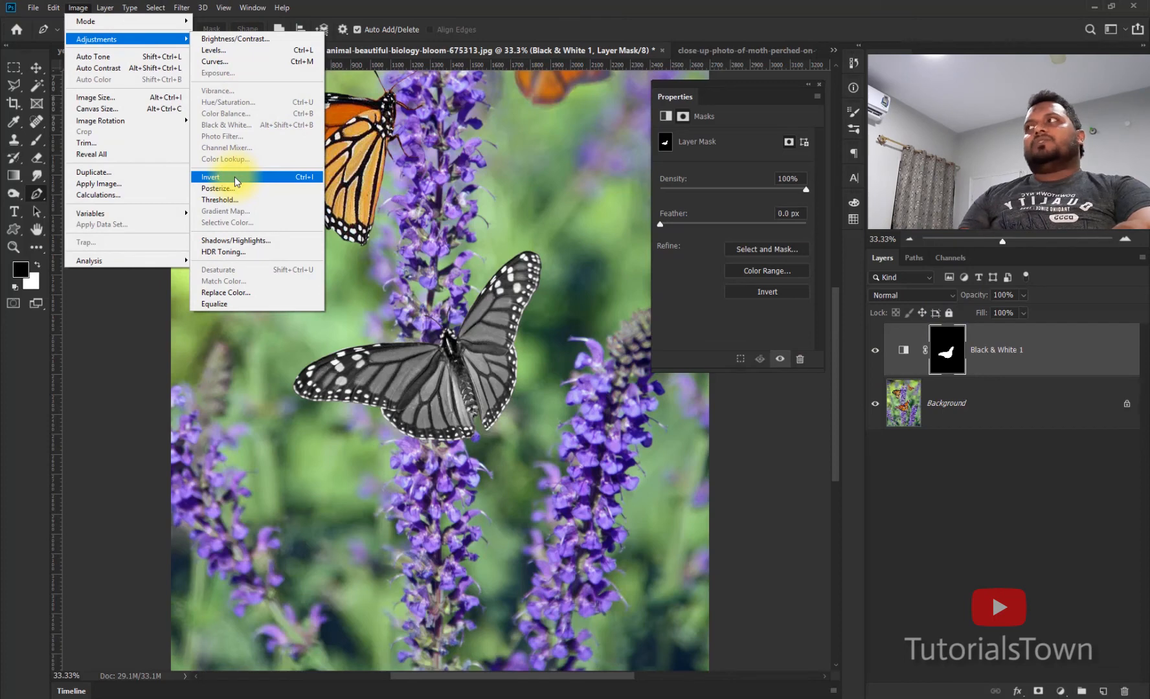
click(303, 183)
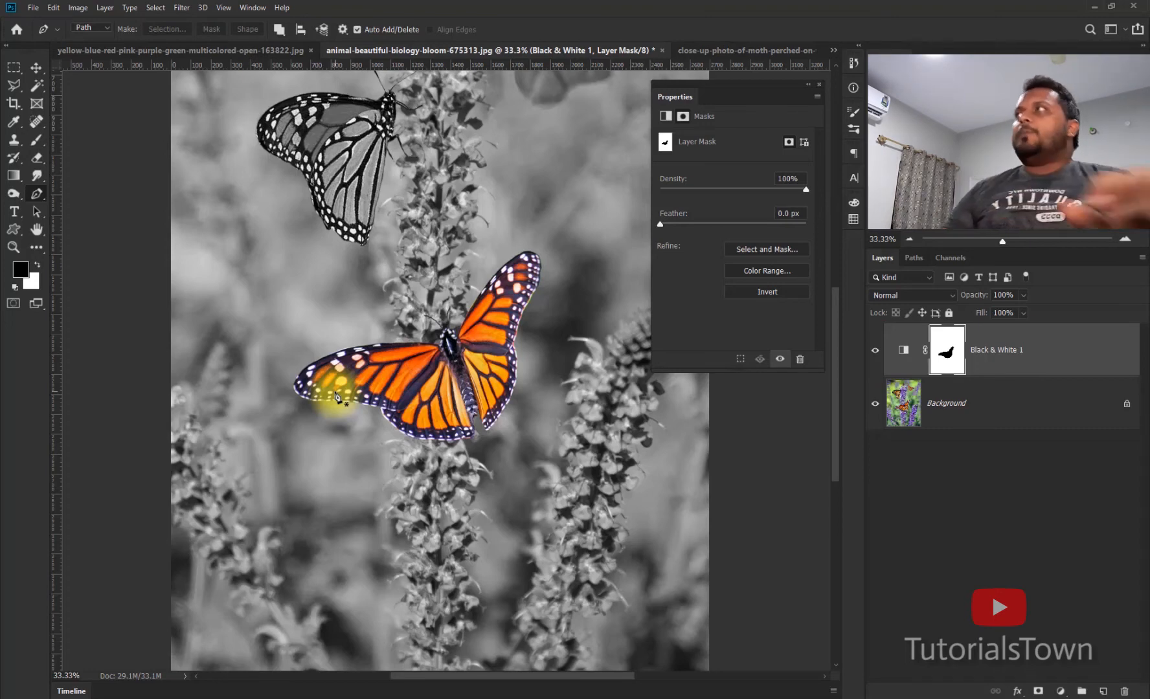
Switch to close-up-photo-of-moth-perched-on-white-flower-4621464.jpg and select the butterfly with the Quick Selection tool.
click(743, 52)
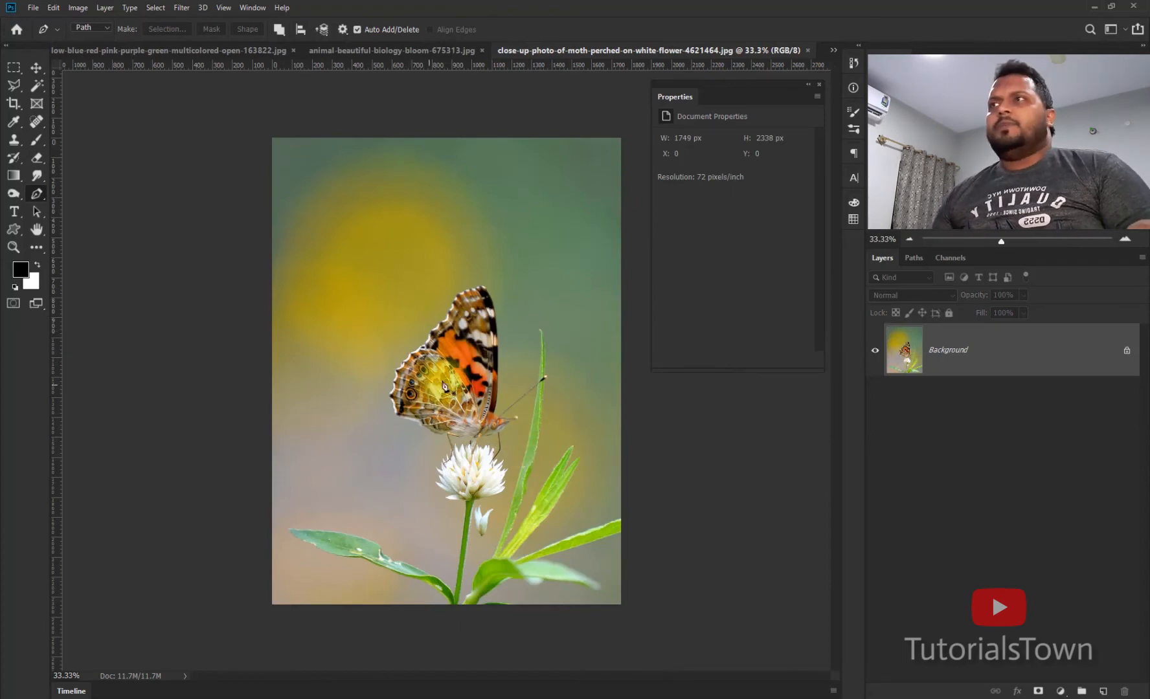
key(w)
mouse_move(417, 235)
mouse_down()
mouse_move(482, 309)
mouse_move(595, 484)
mouse_up()
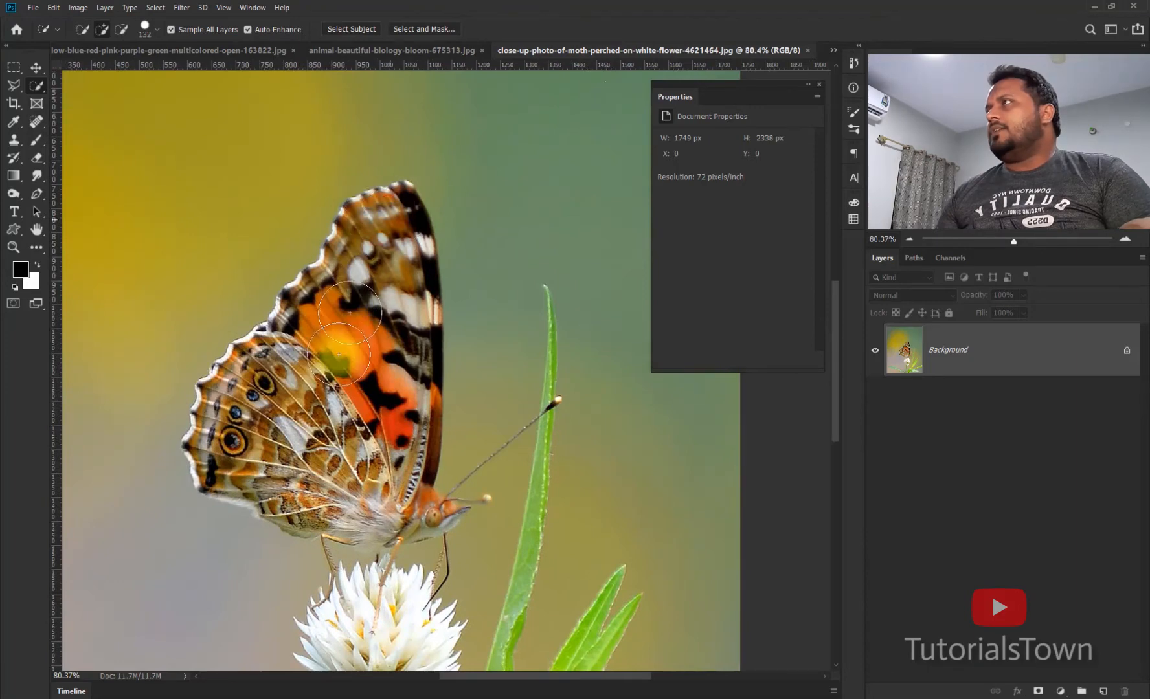
mouse_move(339, 355)
mouse_down()
mouse_move(297, 397)
mouse_move(248, 422)
mouse_move(226, 468)
mouse_move(224, 422)
mouse_move(263, 365)
mouse_move(369, 225)
mouse_move(396, 215)
mouse_move(390, 503)
mouse_move(280, 490)
mouse_move(453, 508)
mouse_move(412, 497)
mouse_up()
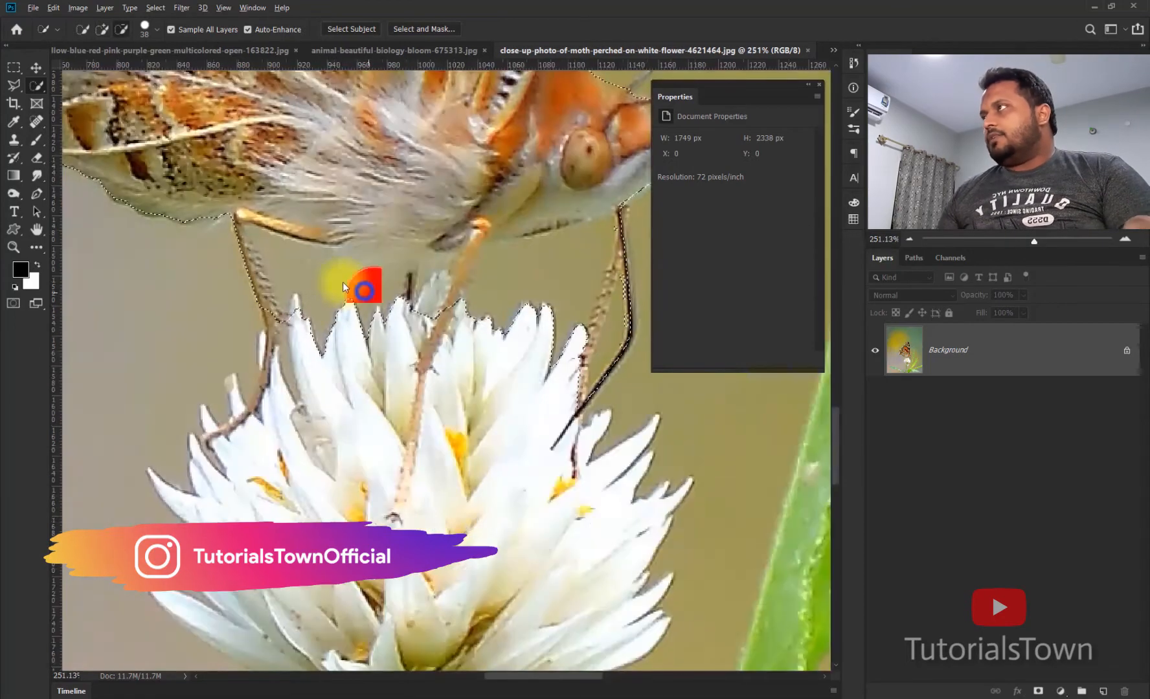
Subtract the excess background and flower areas around the butterfly's legs from the selection.
mouse_move(306, 276)
mouse_down()
mouse_move(367, 288)
mouse_move(495, 272)
mouse_move(513, 337)
mouse_up()
alt+click(296, 310)
key(ctrl+0)
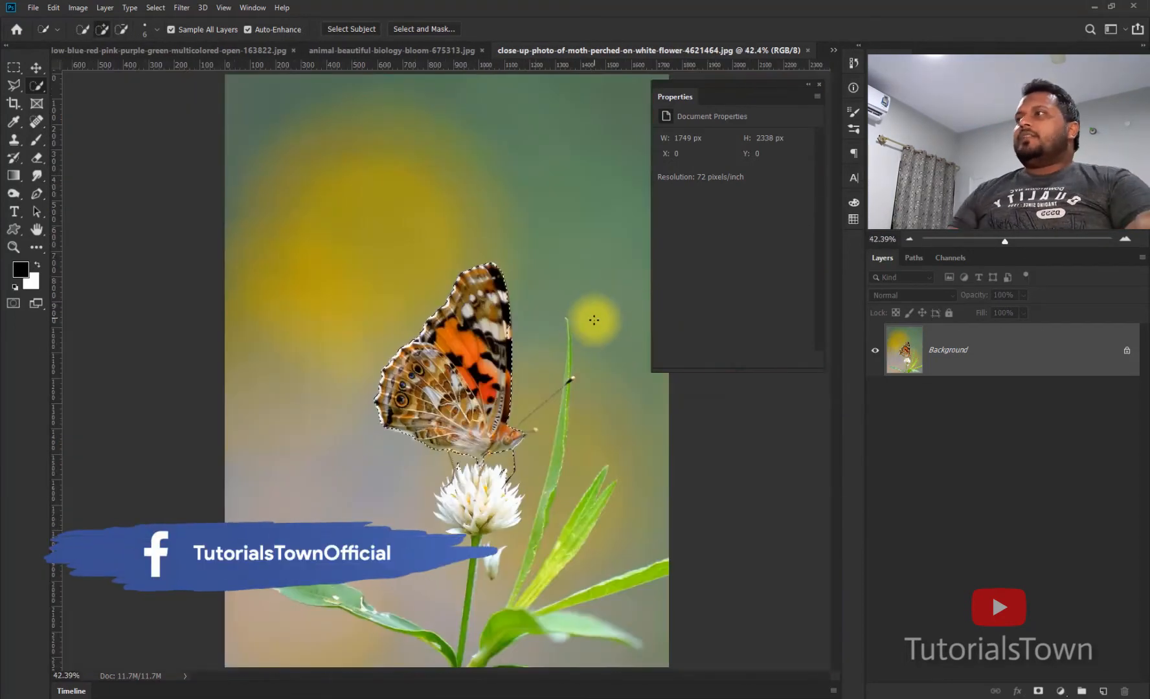
Feather the butterfly selection and invert it to cover everything except the butterfly.
click(166, 8)
mouse_move(195, 177)
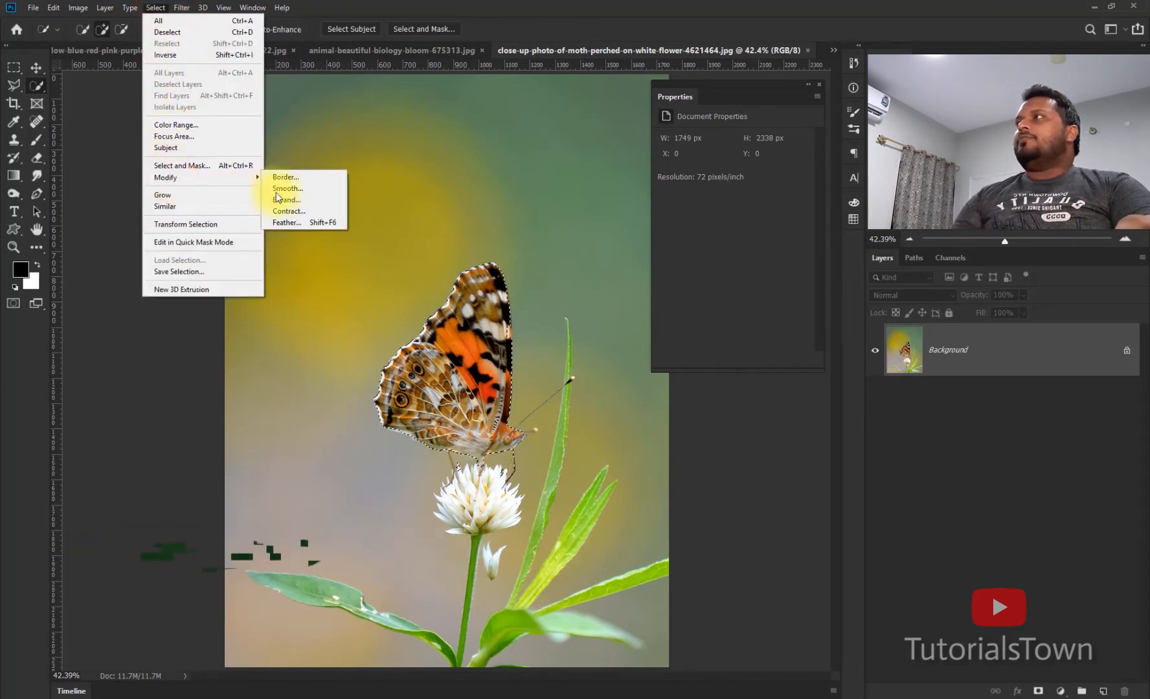
click(289, 222)
key(Return)
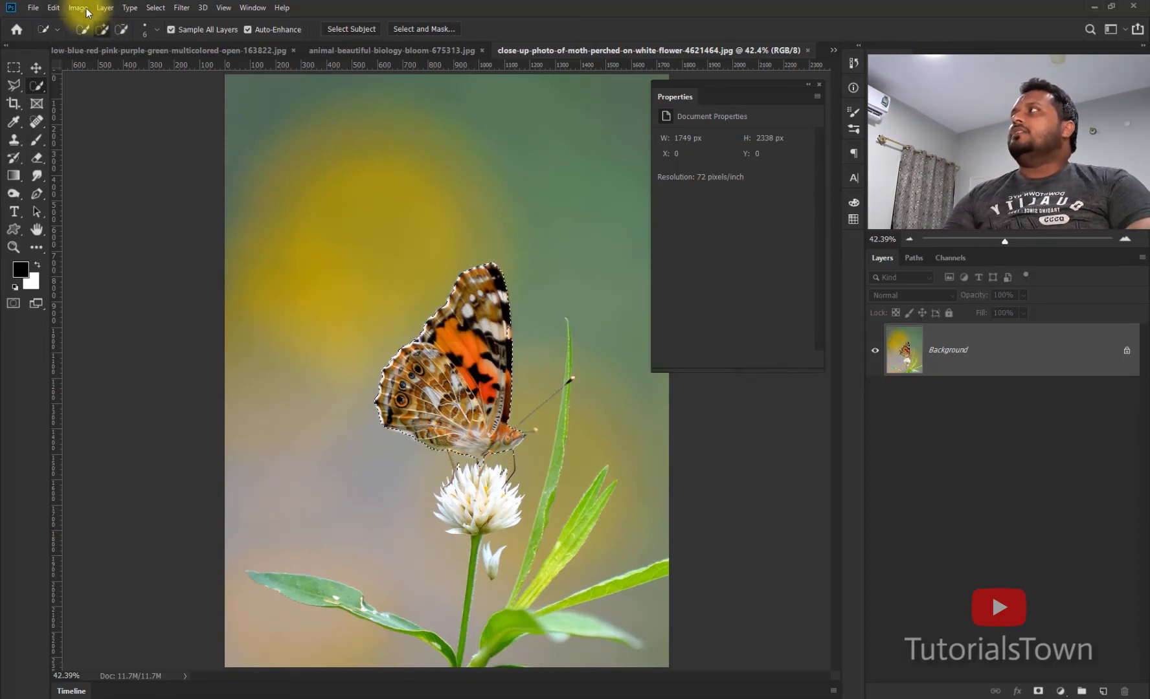
click(155, 8)
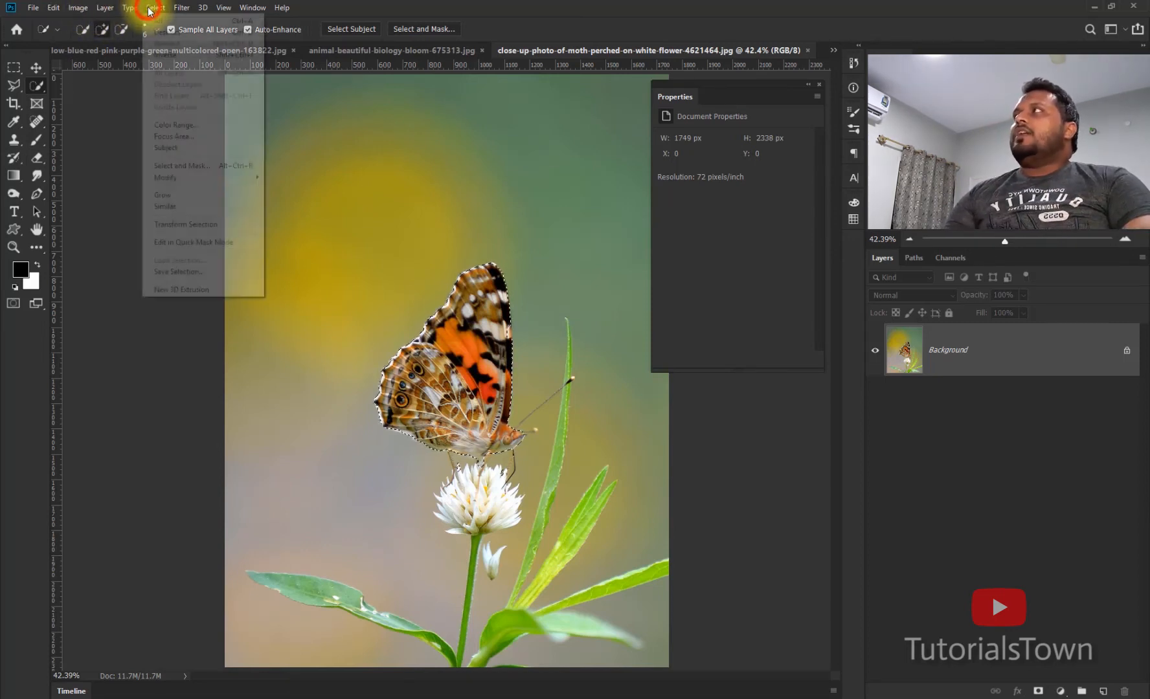
click(164, 55)
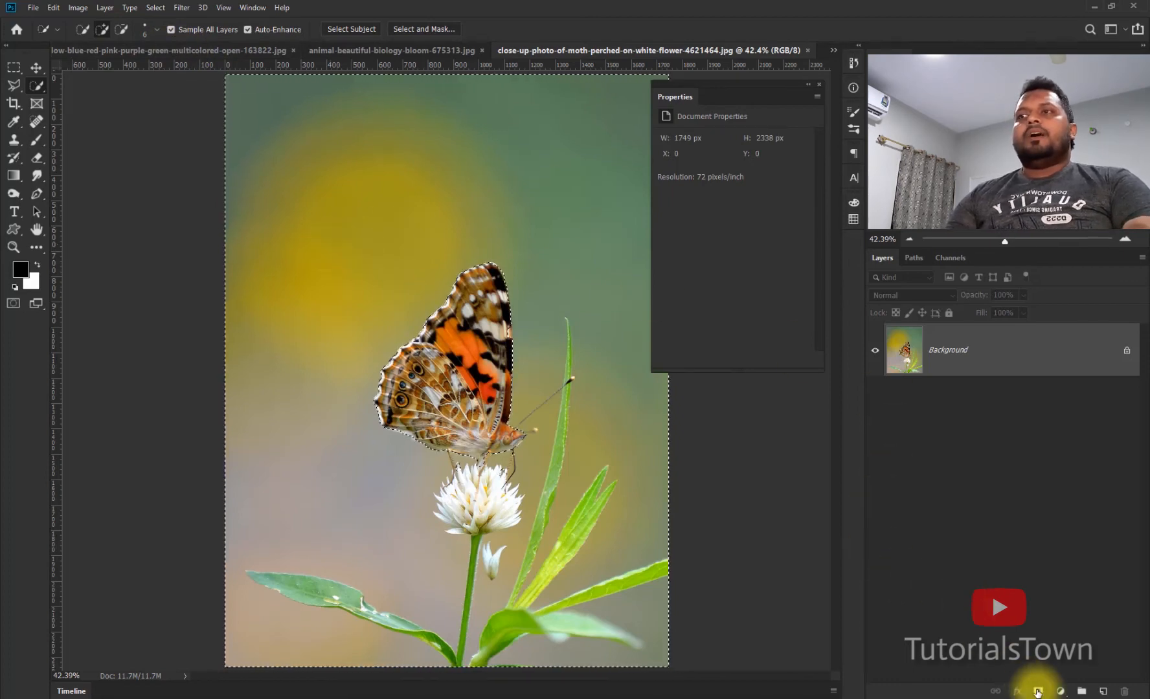
Add a Black & White adjustment layer to the inverted selection and inspect the edges around the butterfly's legs and the flower.
click(1060, 693)
click(1081, 604)
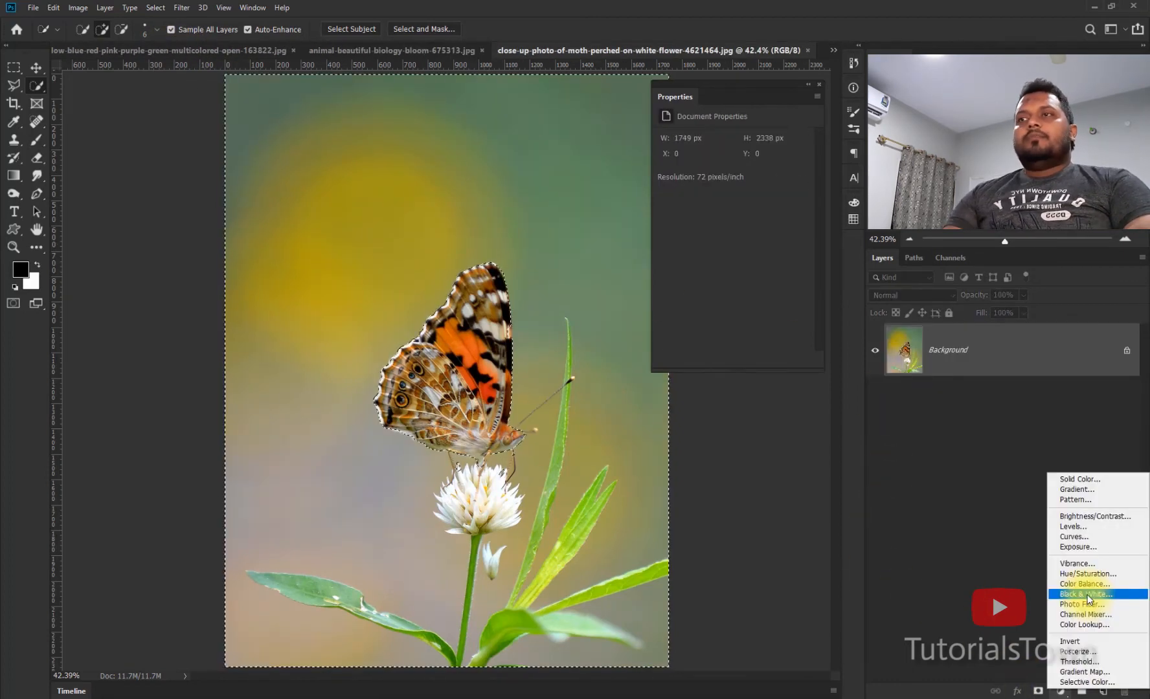
click(1085, 594)
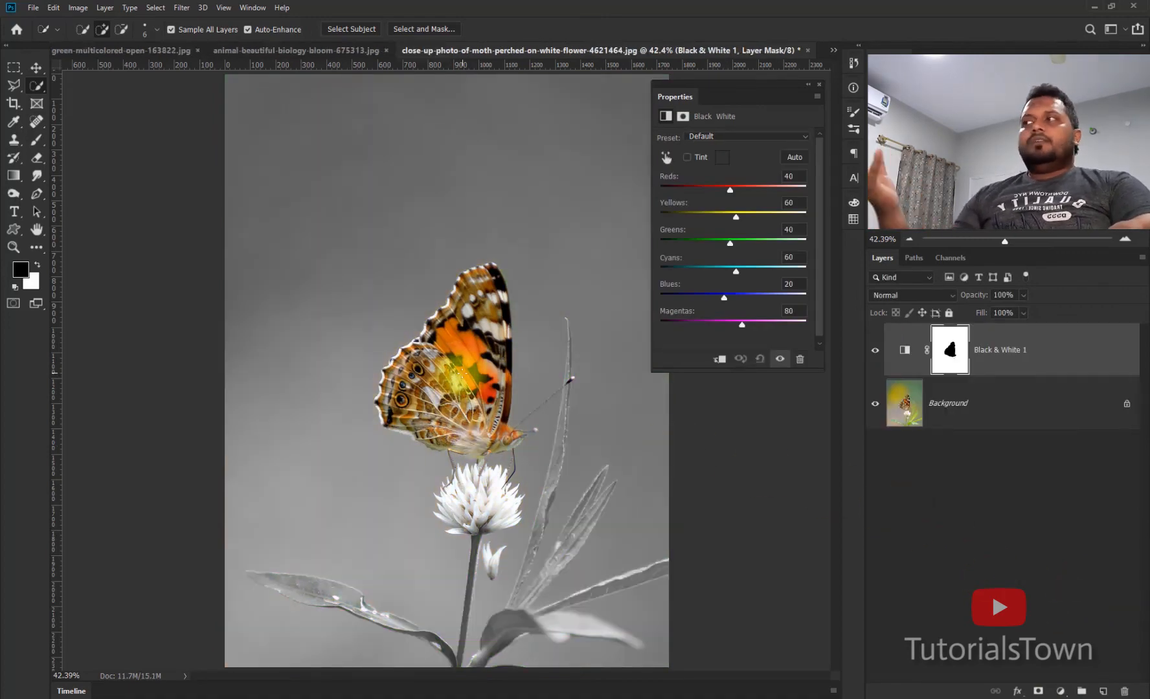
drag(436, 441, 584, 557)
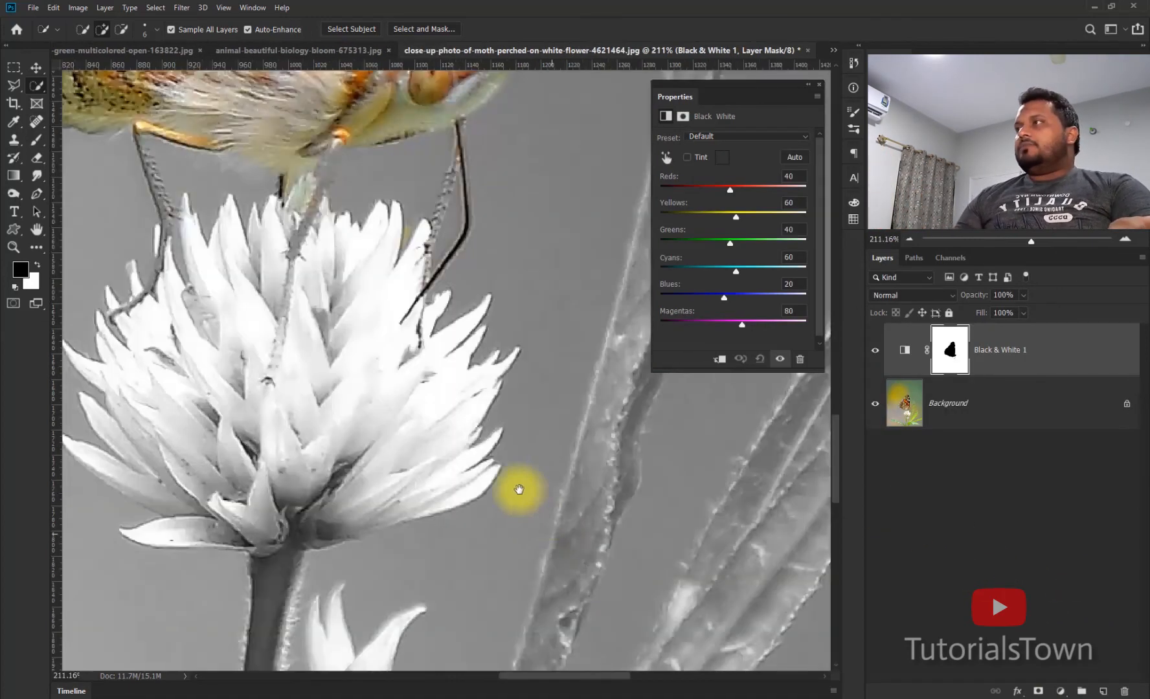
drag(289, 220, 477, 508)
key(ctrl+0)
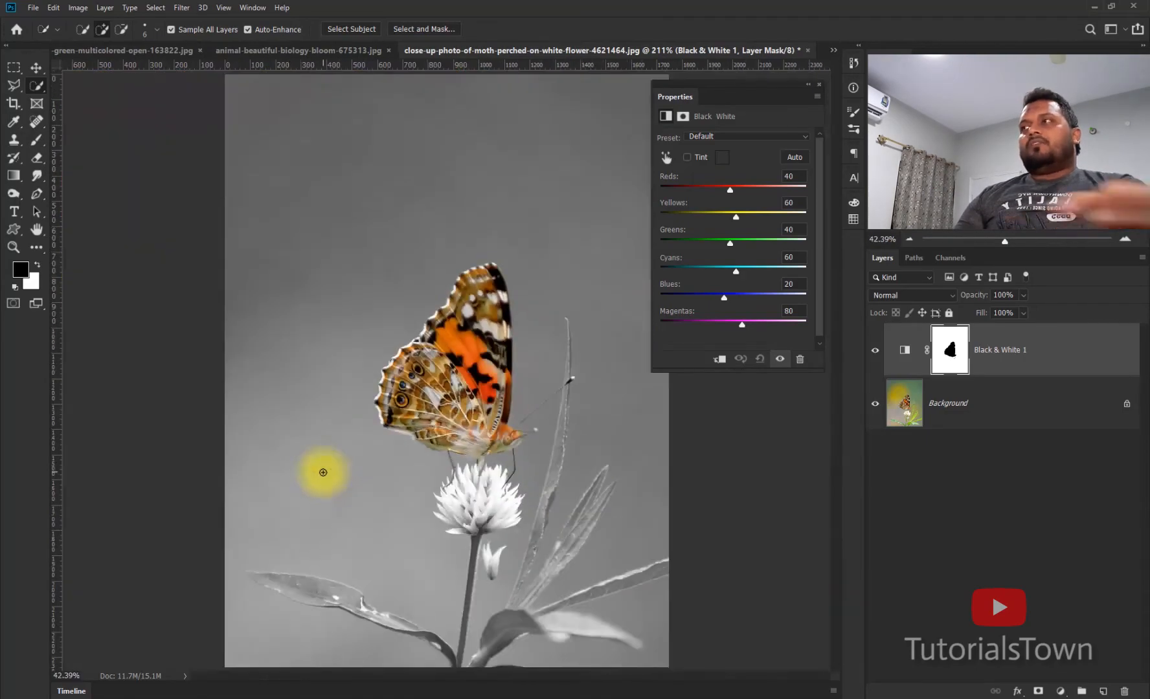